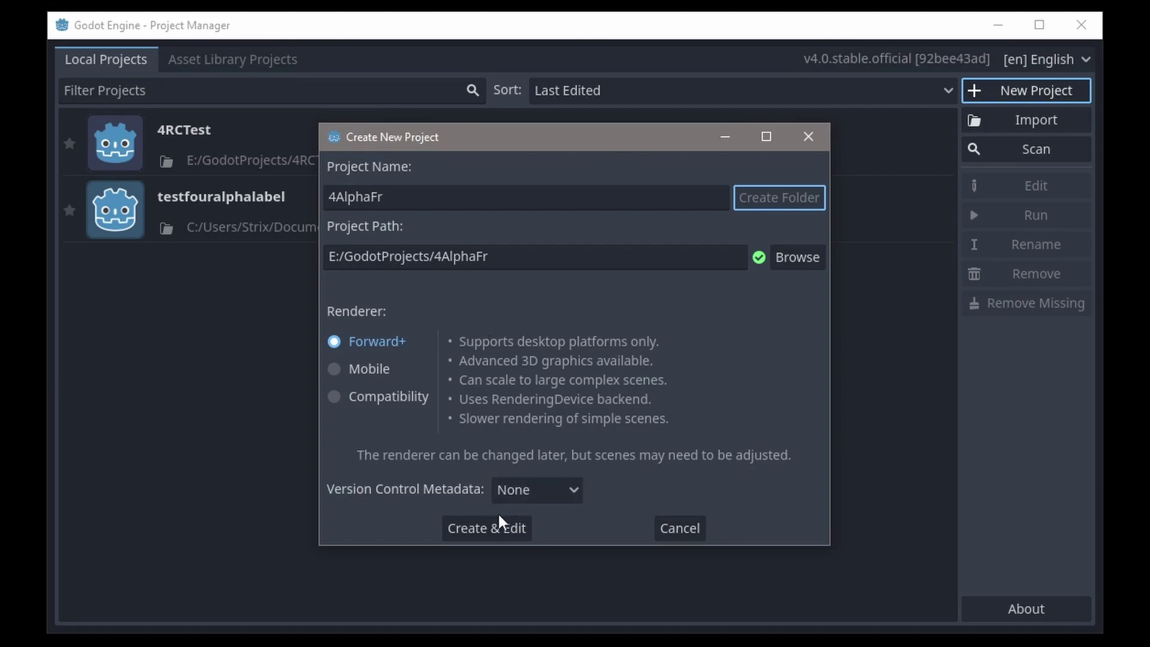
Step: Create and open the project, then orbit the empty 3D viewport around the origin
left_click(455, 532)
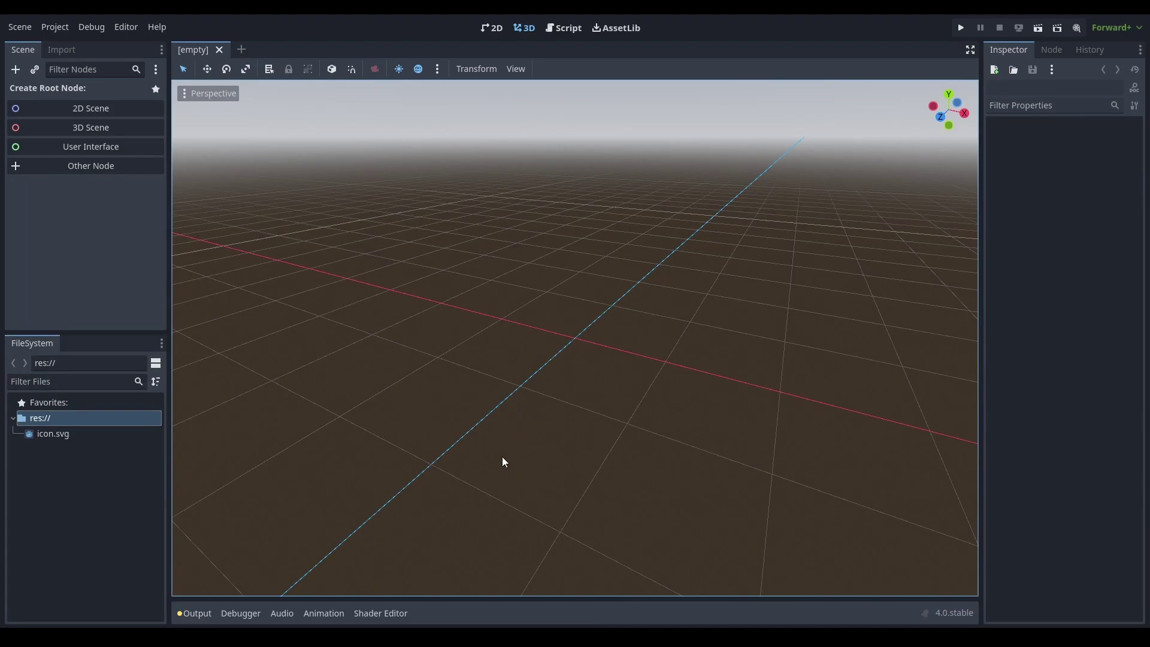
middle_click_drag(502, 461, 676, 380)
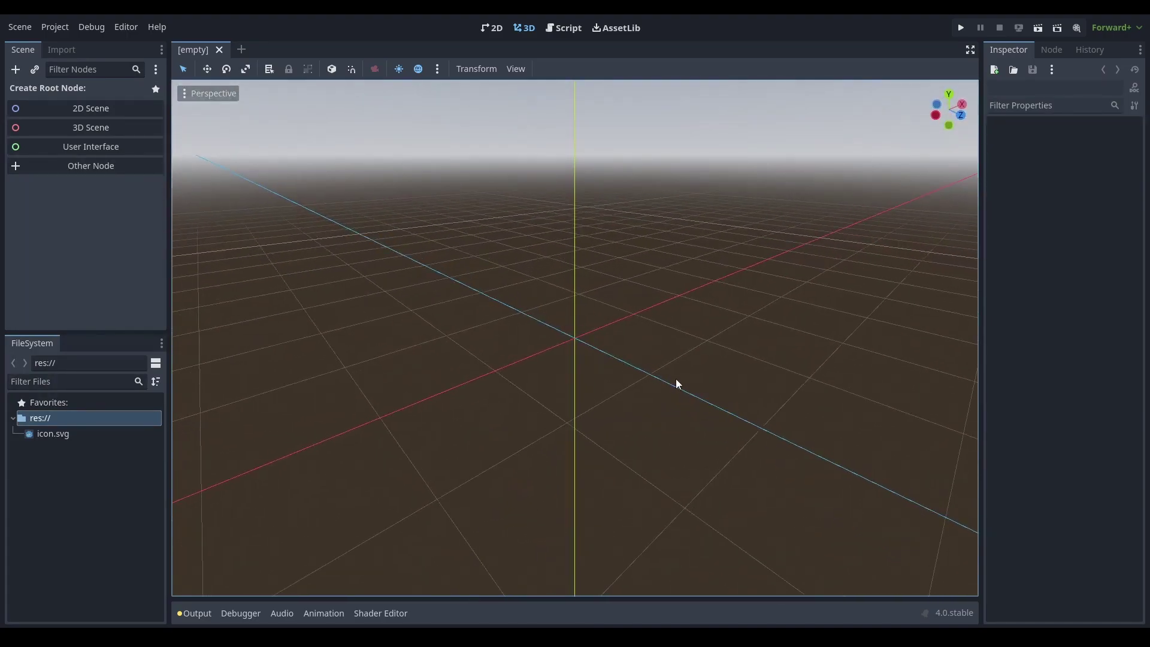
middle_click_drag(667, 333, 1125, 60)
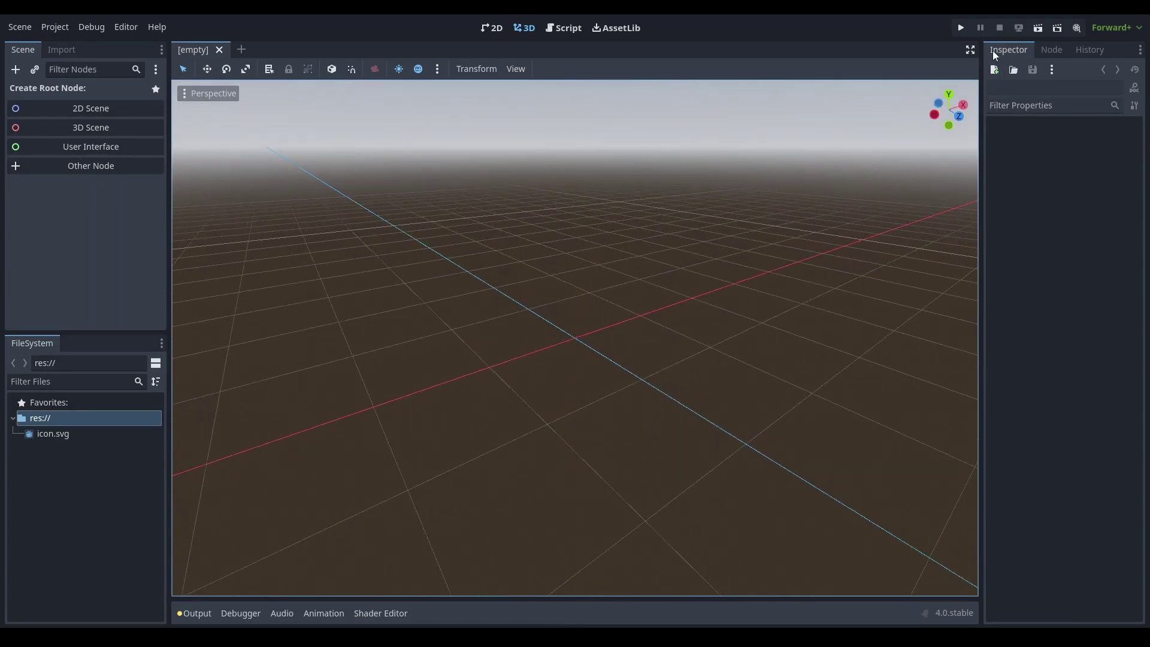
middle_click_drag(540, 150, 199, 182)
Step: Add a Node2D root and expand its Material, Texture, Ordering, Visibility and Transform sections, then switch to the browser
left_click(136, 110)
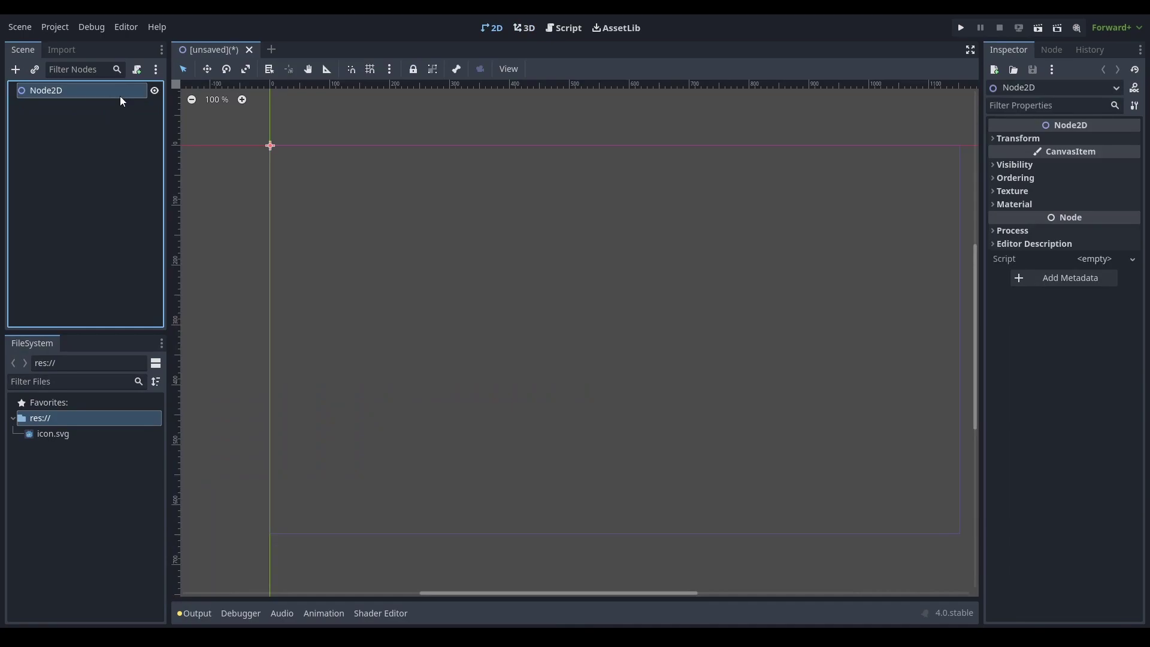
left_click(1015, 204)
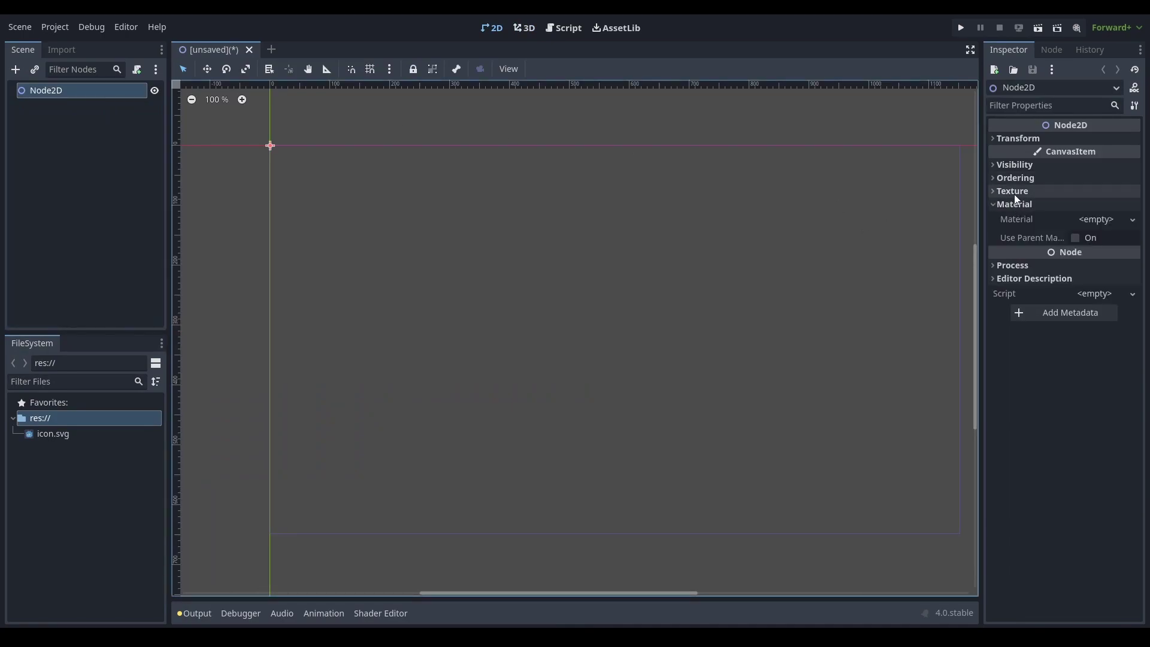
left_click(1014, 192)
left_click(1016, 177)
left_click(1025, 174)
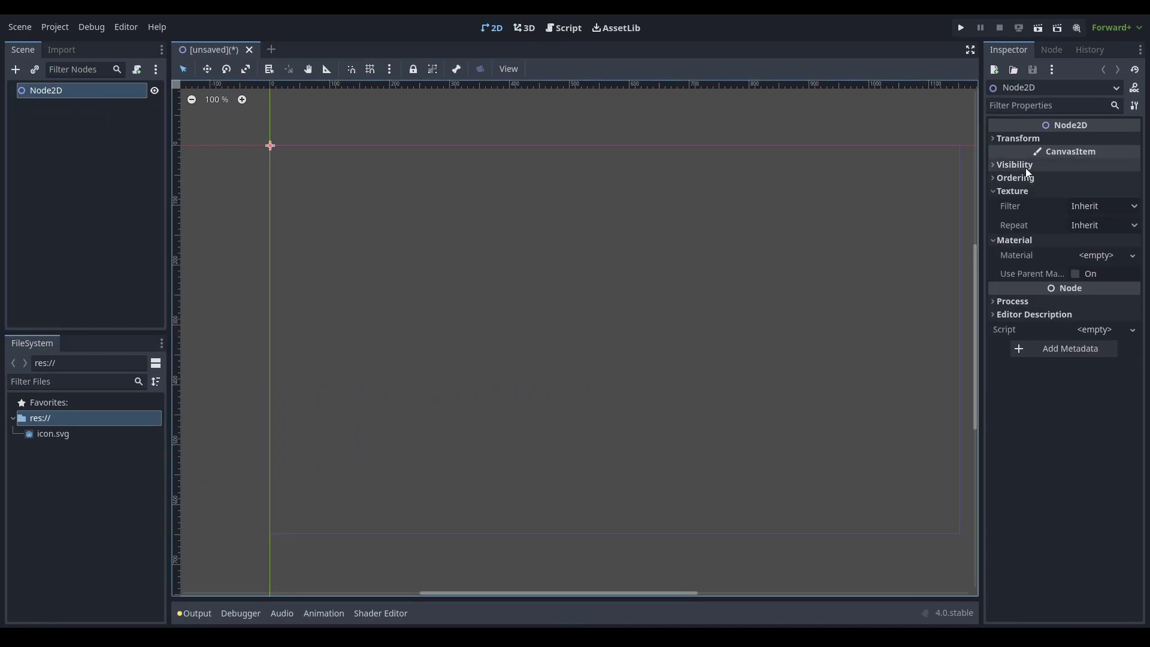
left_click(1026, 176)
left_click(1026, 164)
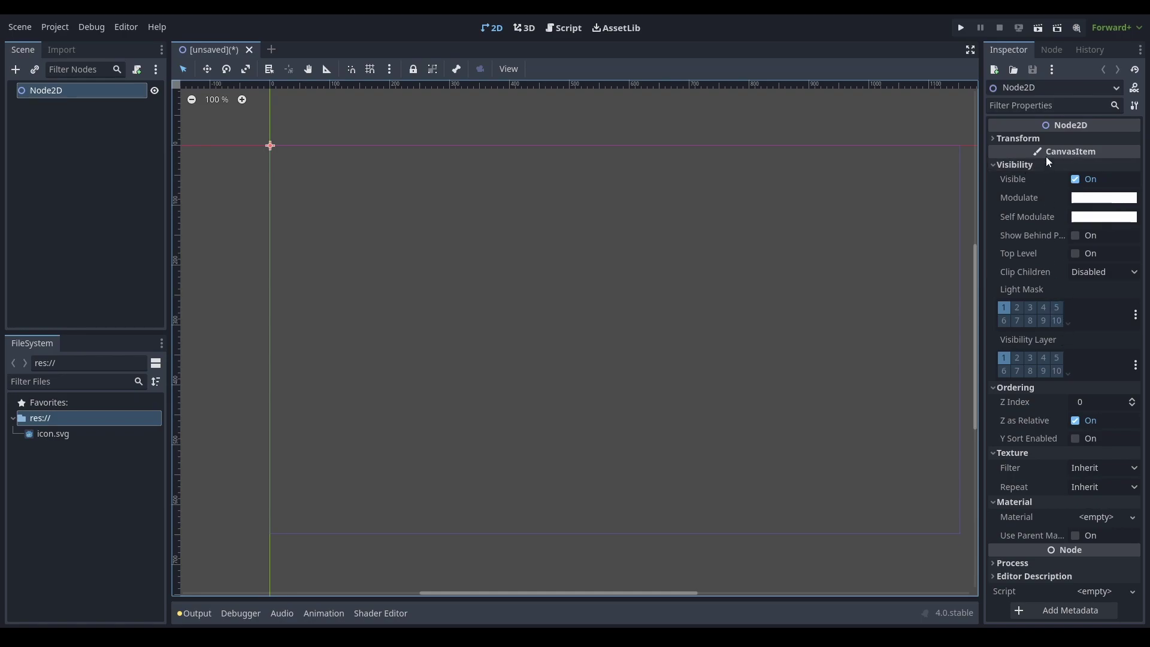
left_click(1046, 139)
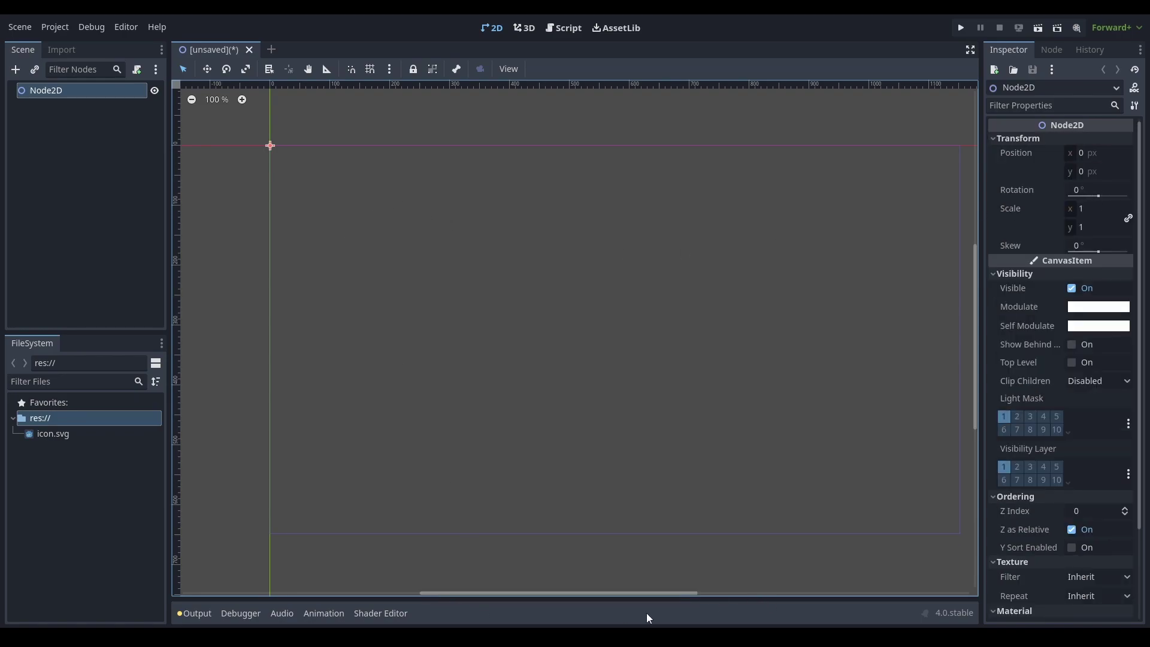
key("alt+Tab")
Step: Scroll the Godot features page, open the Learn docs, then return to the Godot editor
scroll(182, 321, "down", 12)
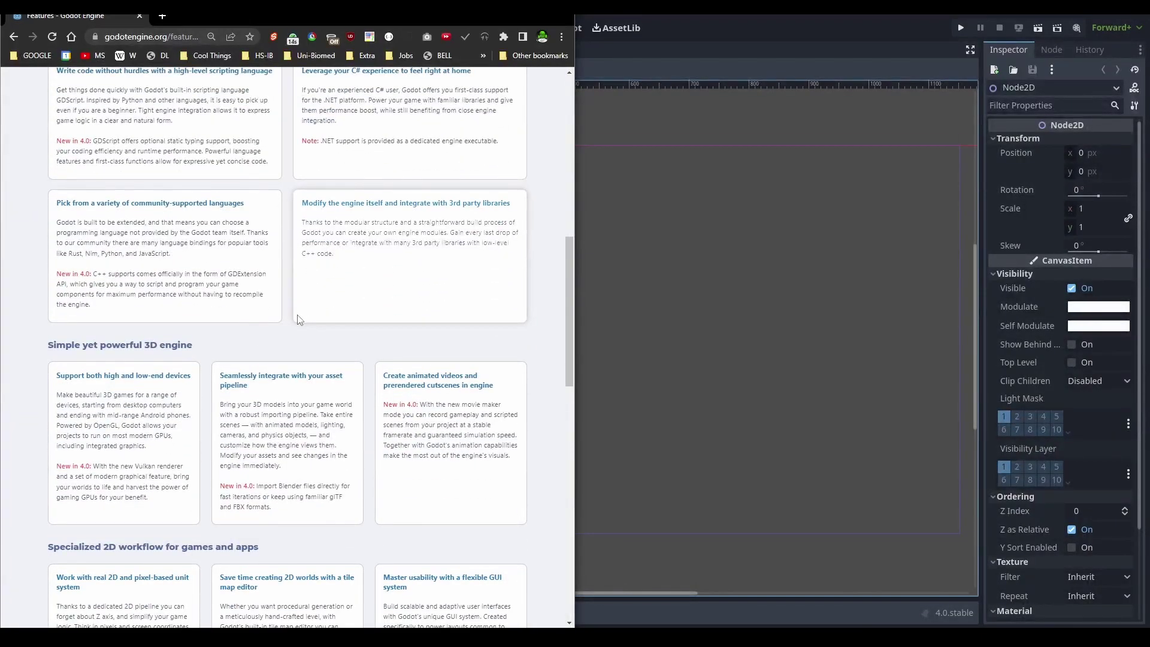
scroll(297, 319, "up", 10)
left_click(420, 80)
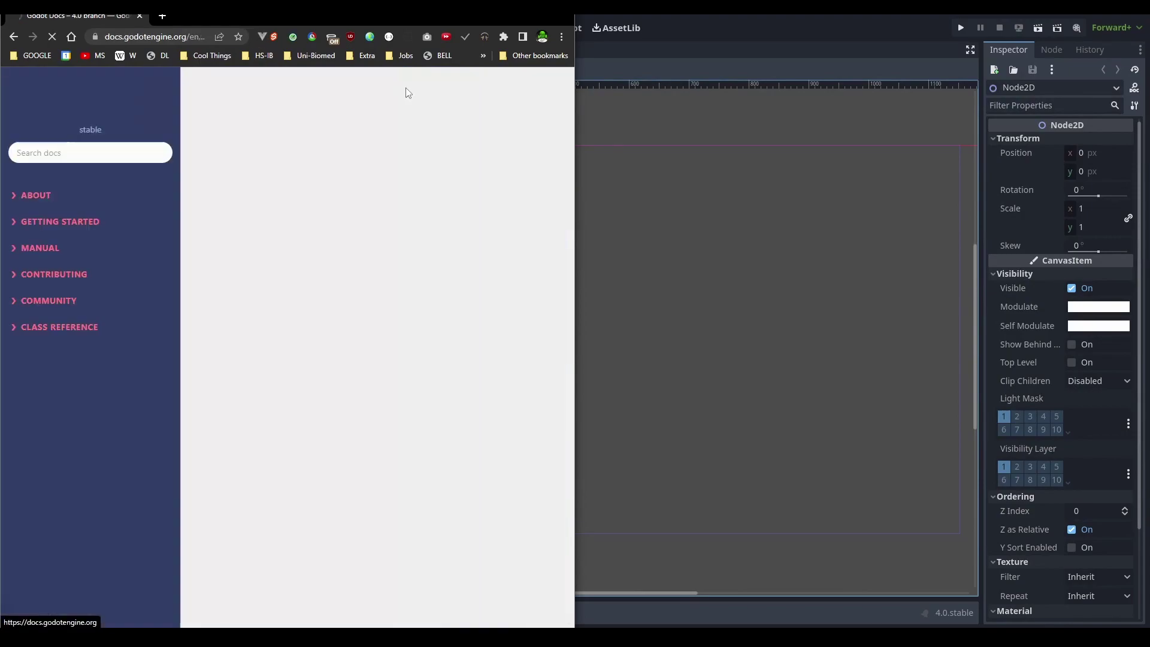
scroll(363, 177, "down", 2)
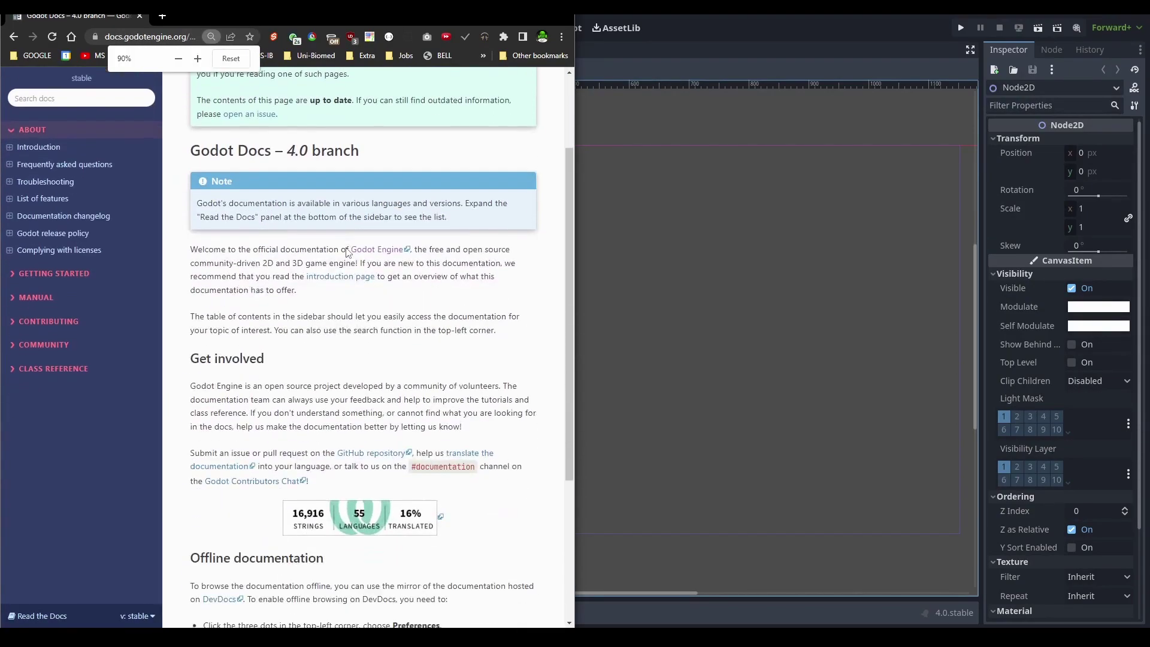
left_click(703, 395)
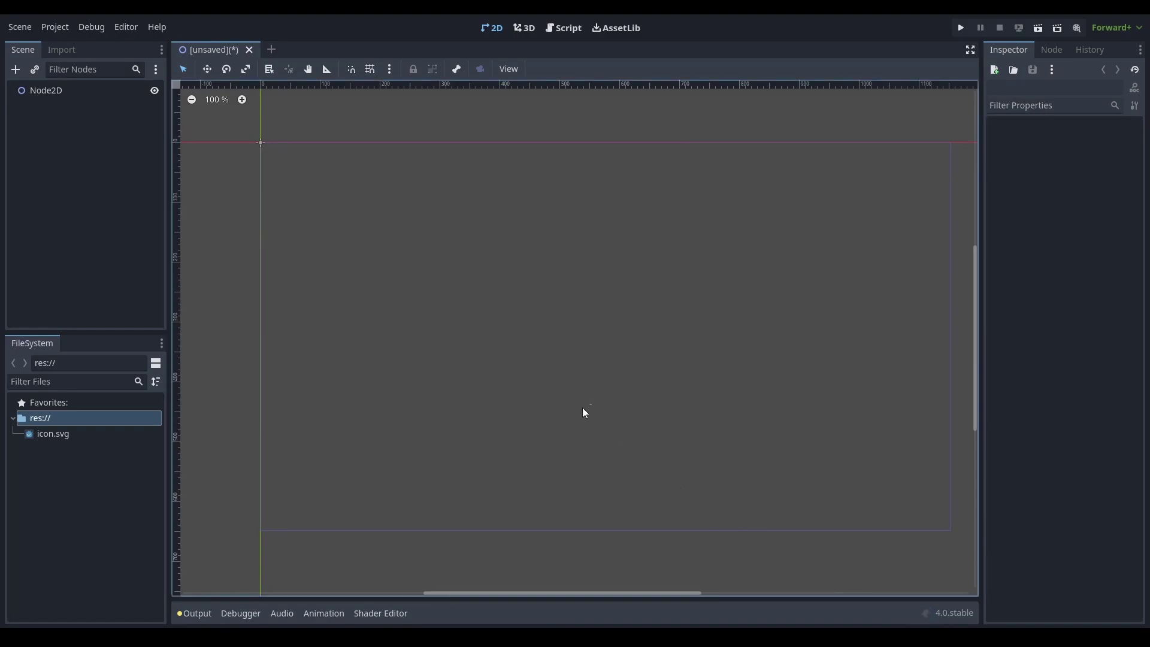
Step: Save the scene as node_2d.tscn inside a newly created src folder
key("ctrl+s")
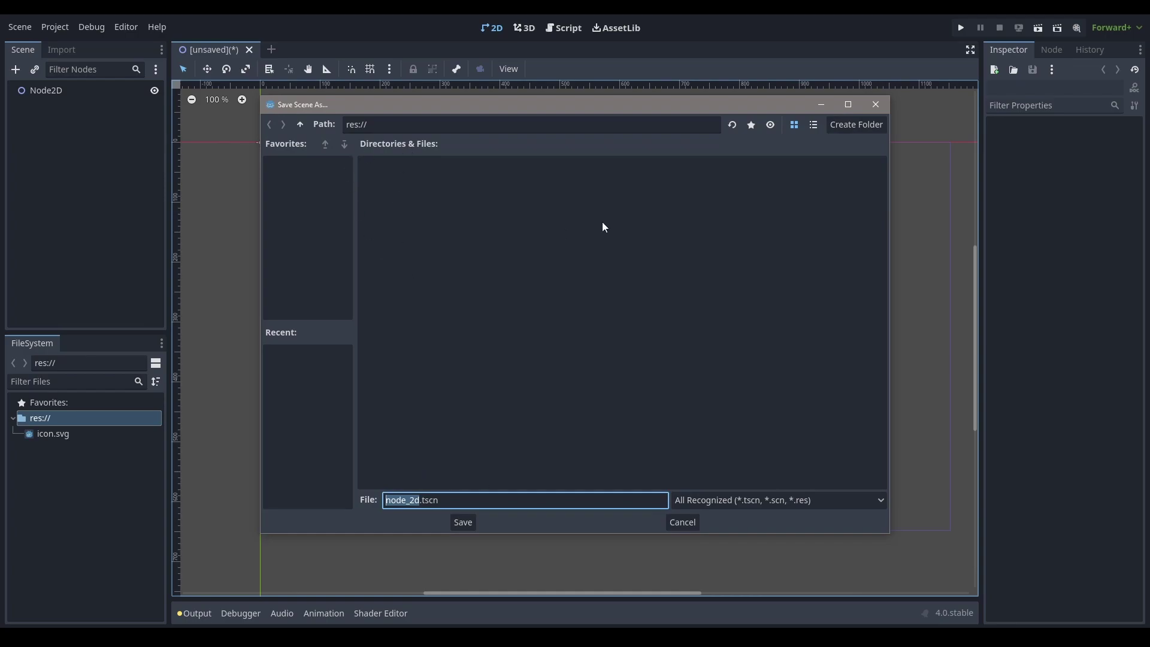
left_click(846, 129)
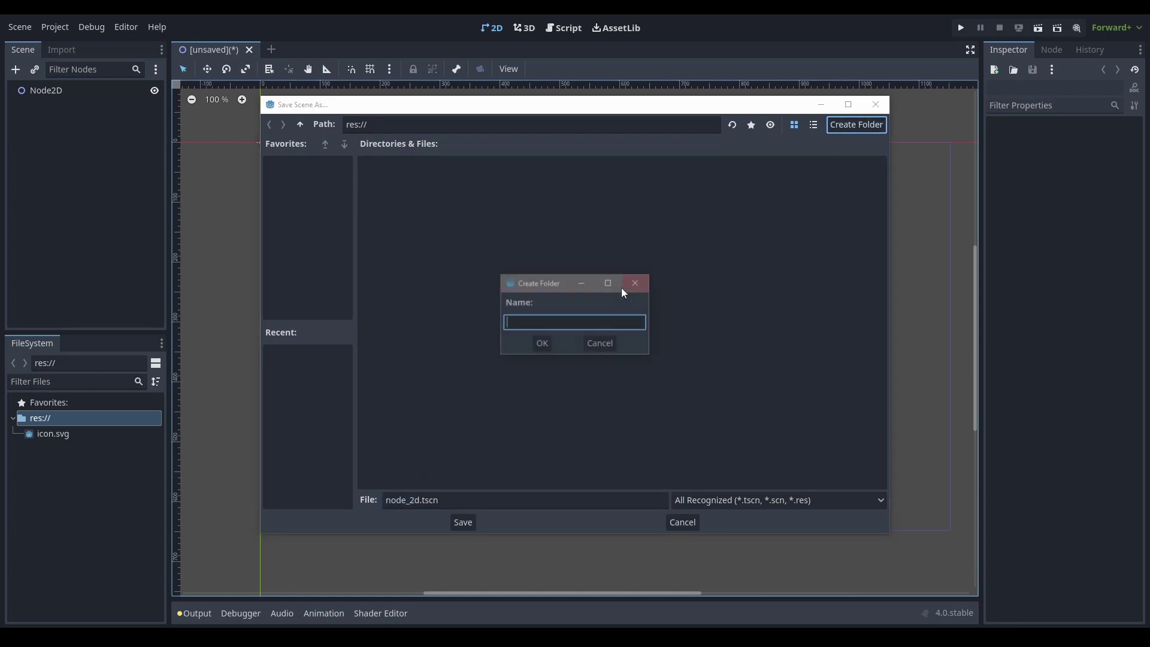
left_click(547, 343)
left_click(460, 524)
Step: Open node_2d.tscn in an external program and show it in the file manager, then close Explorer
right_click(89, 449)
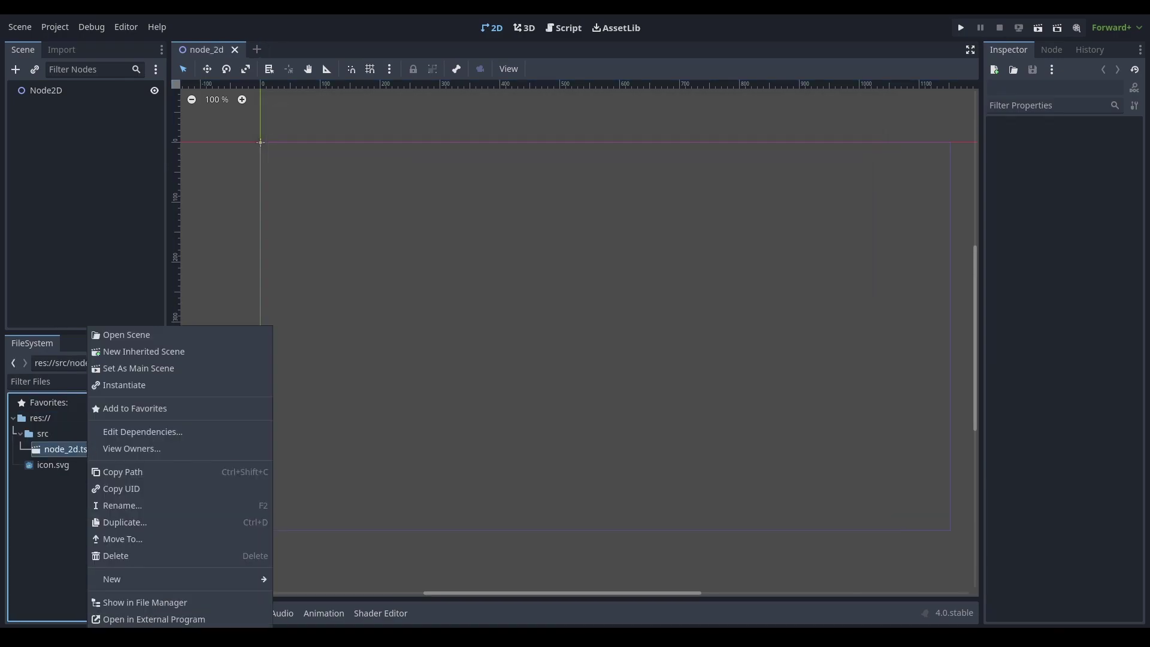
left_click(154, 619)
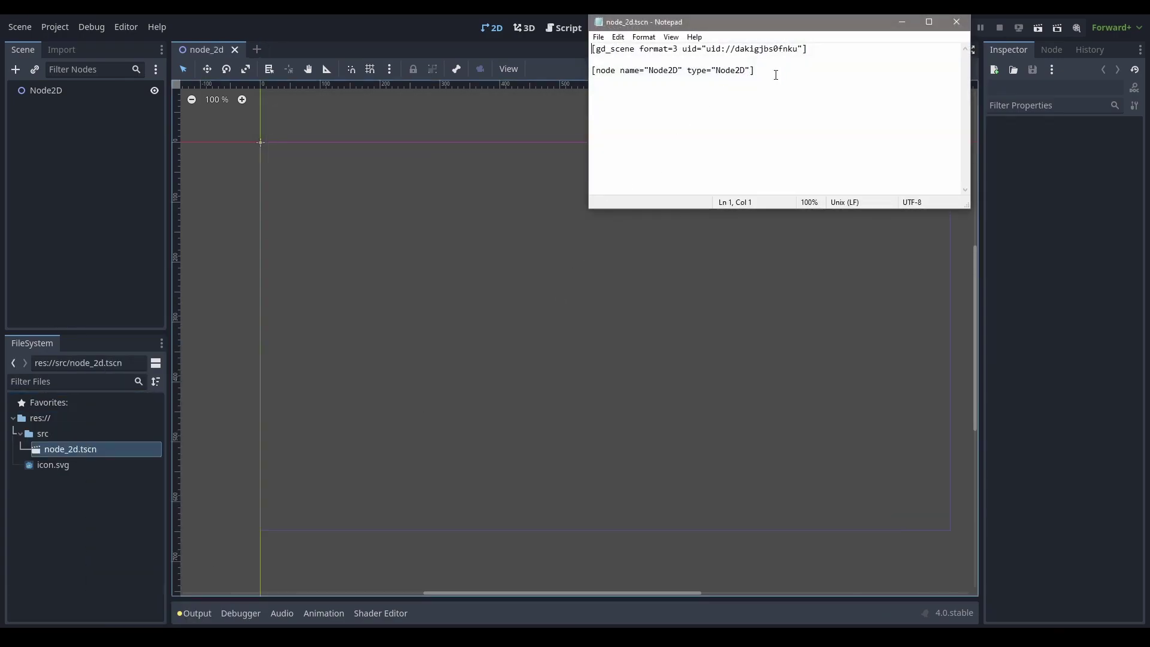
left_click(127, 443)
right_click(127, 450)
left_click(161, 604)
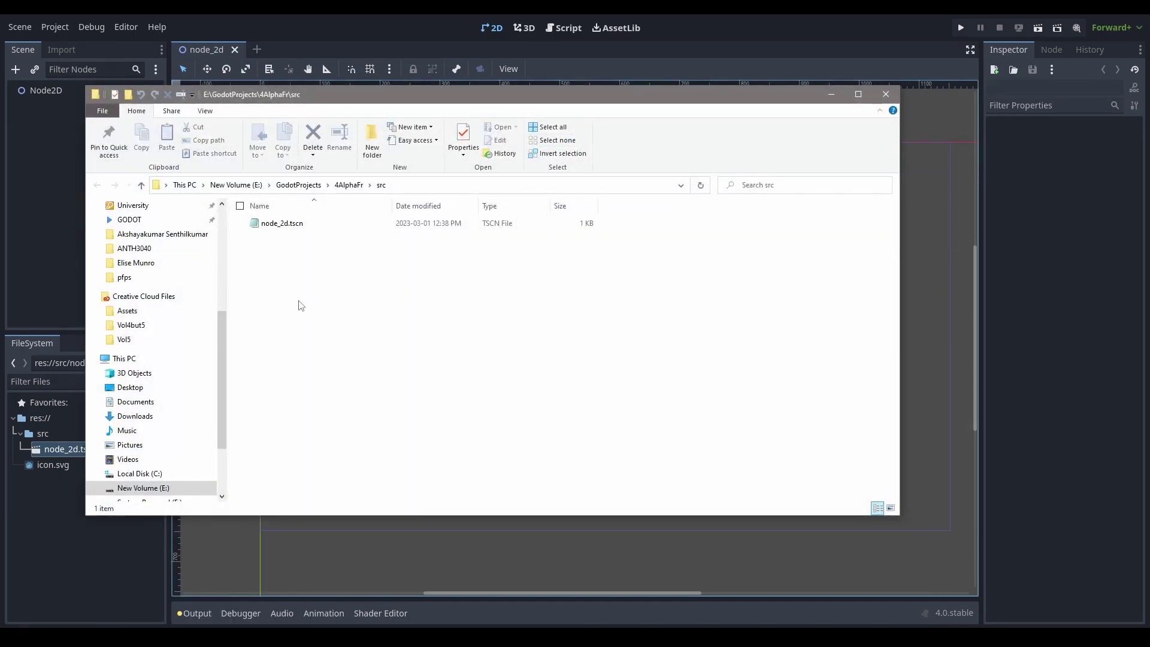
left_click(158, 49)
Step: Start a new scene, browse the node types, and add a GPUParticles2D node from the Node2D branch
key("ctrl+n")
key("ctrl+a")
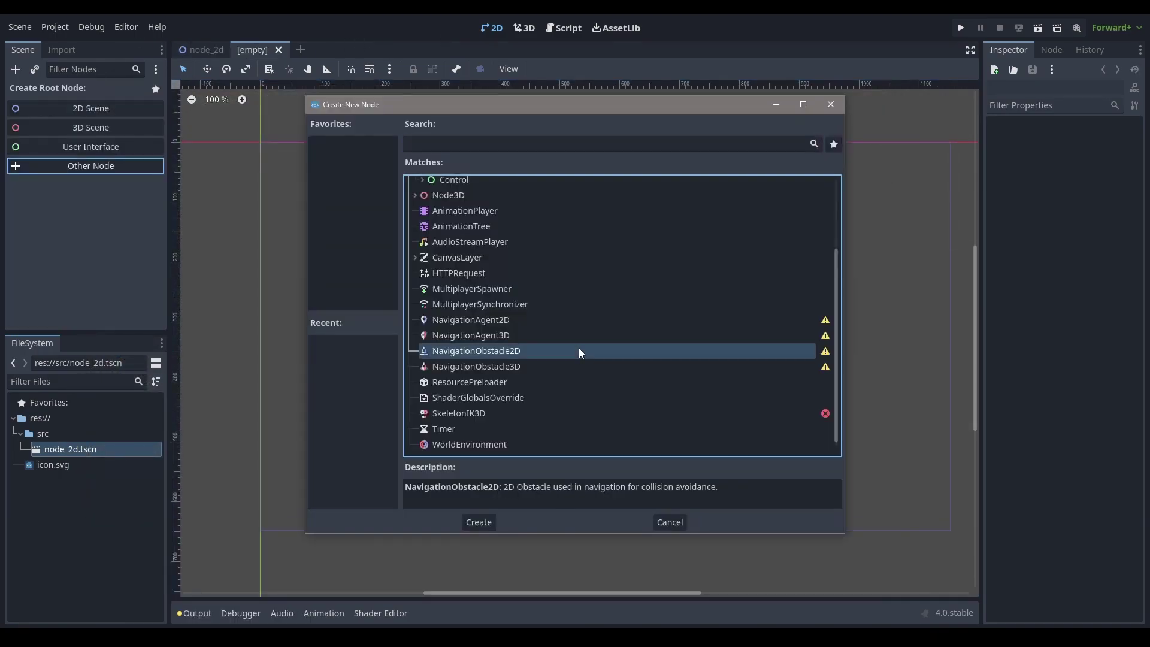
left_click(585, 381)
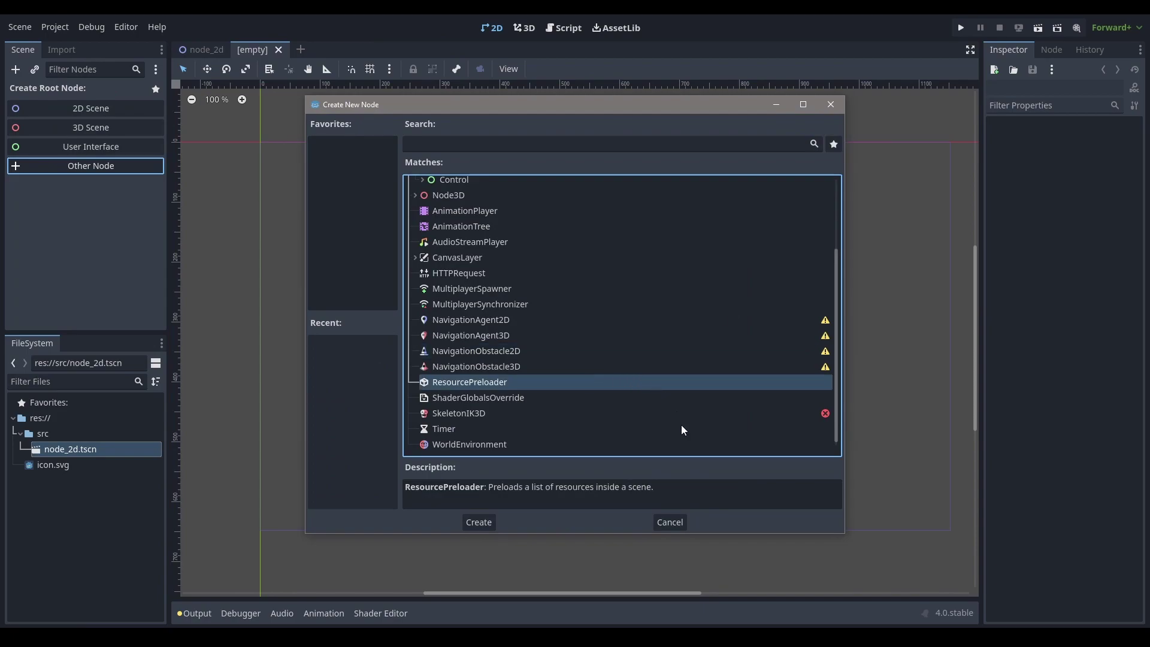
scroll(469, 275, "up", 3)
scroll(415, 276, "up", 2)
left_click(422, 260)
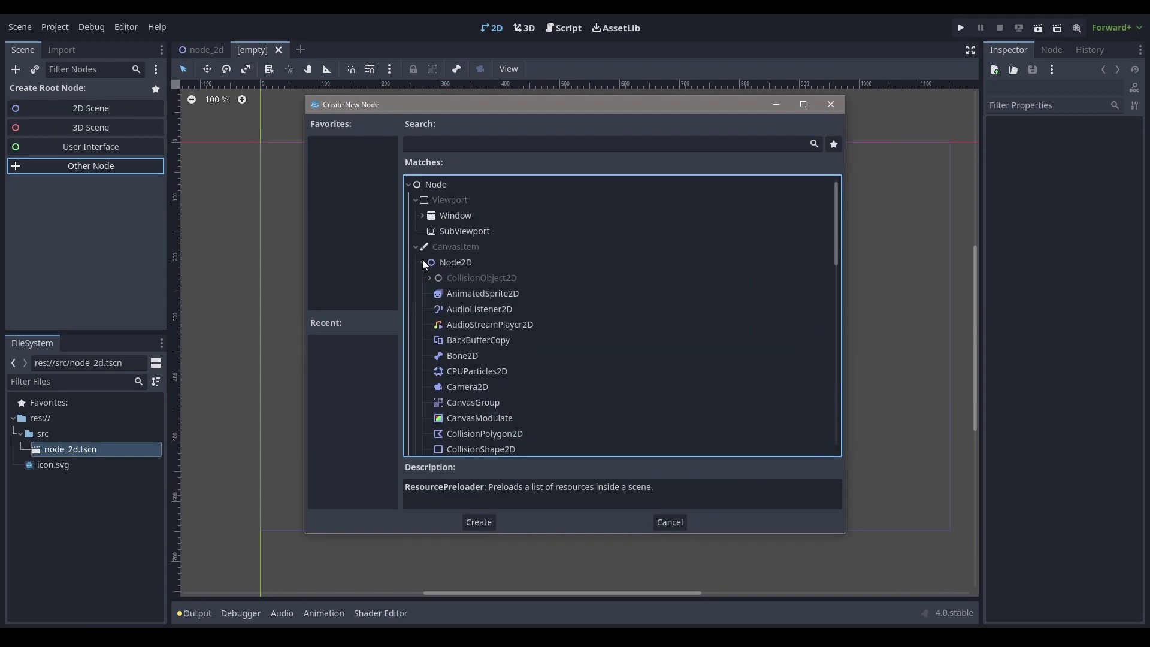
scroll(440, 282, "down", 4)
left_click(469, 299)
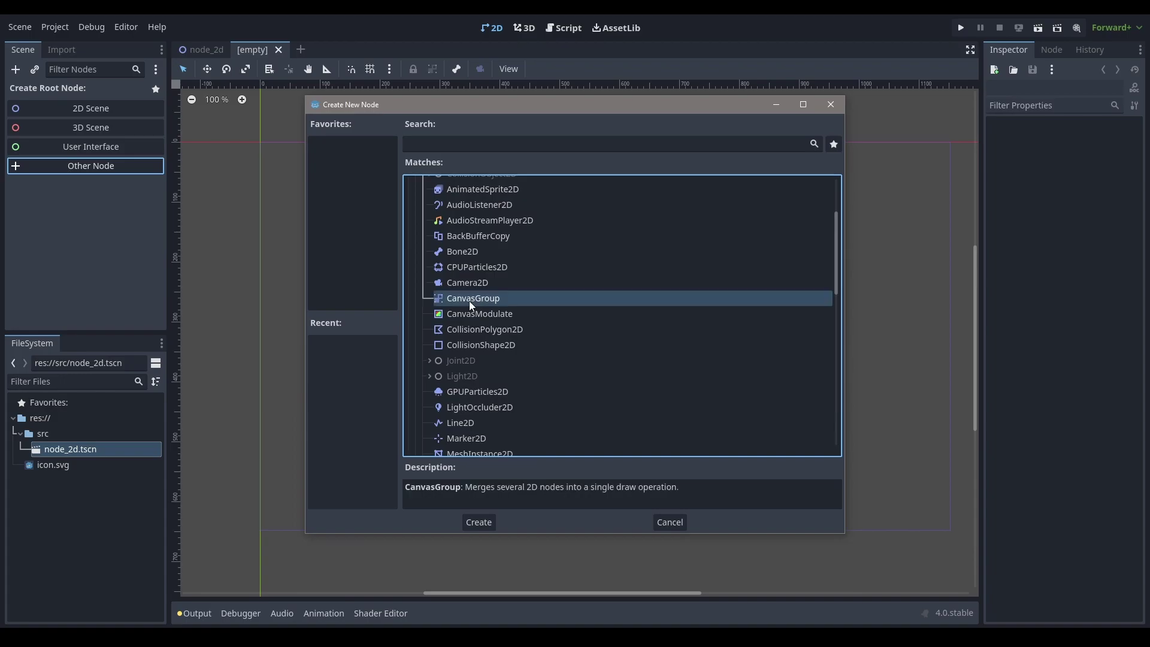
scroll(465, 302, "down", 5)
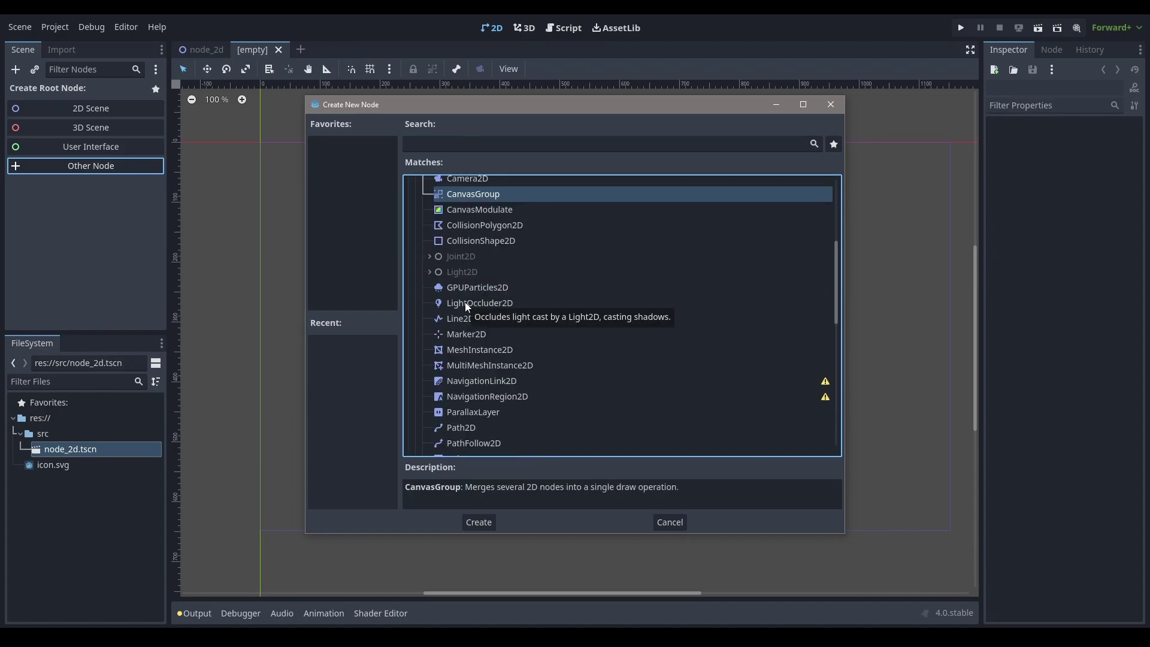
double_click(465, 293)
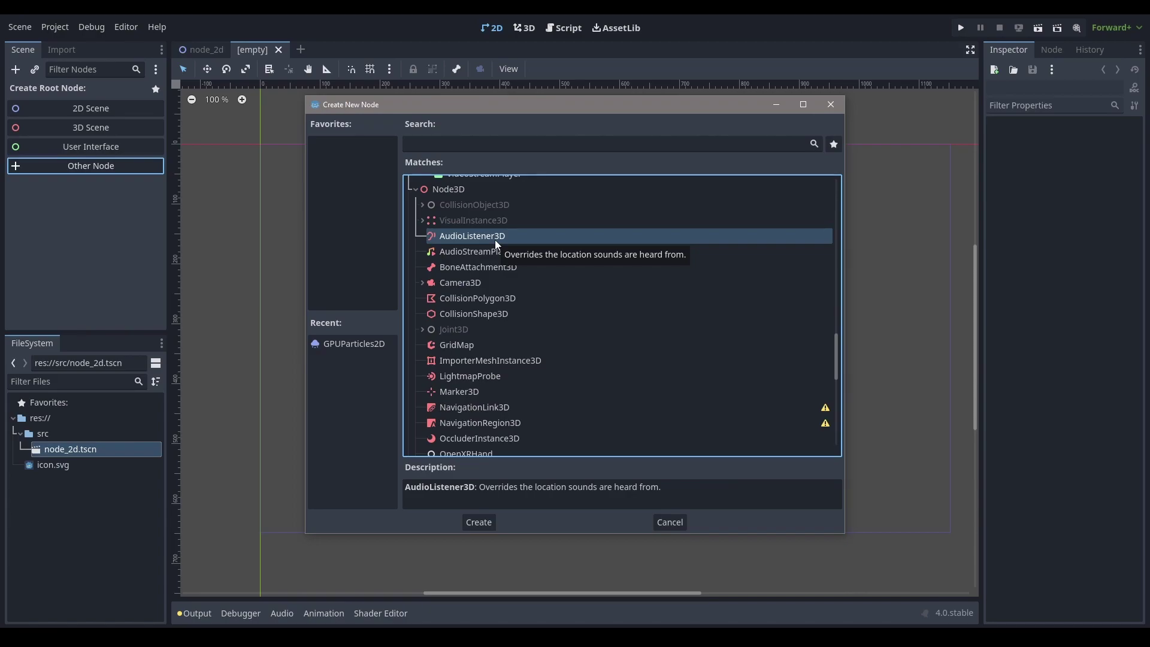
Step: Compare the descriptions of 3D nodes OccluderInstance3D, VehicleWheel3D and SpringArm3D
scroll(530, 336, "down", 2)
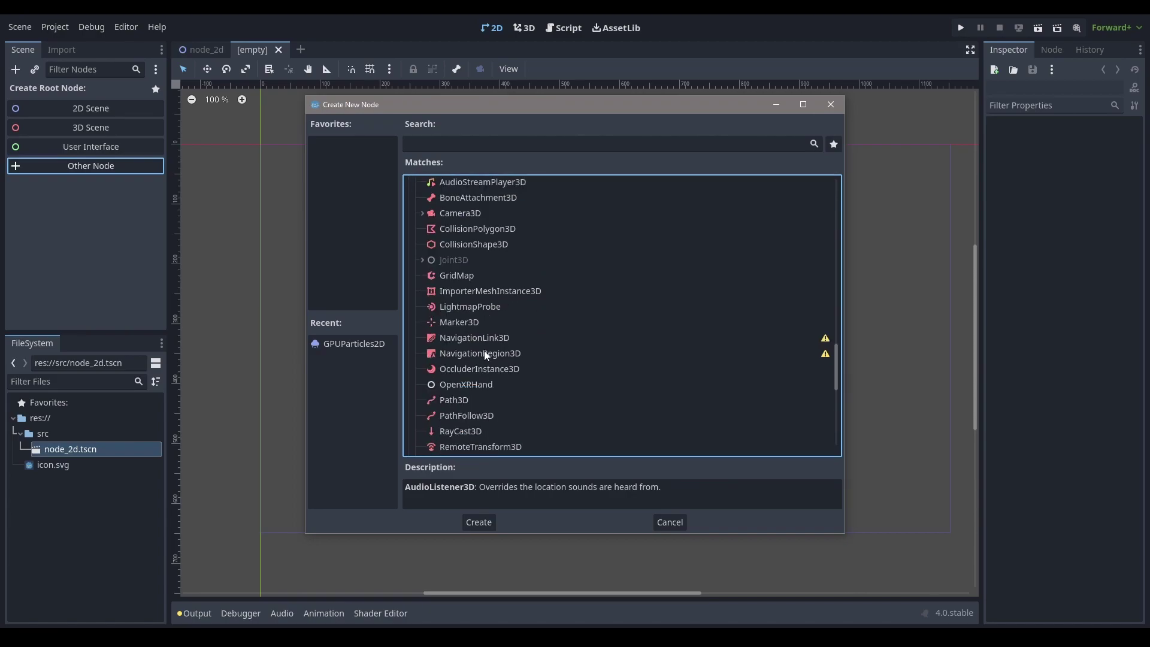
left_click(502, 370)
scroll(506, 375, "down", 3)
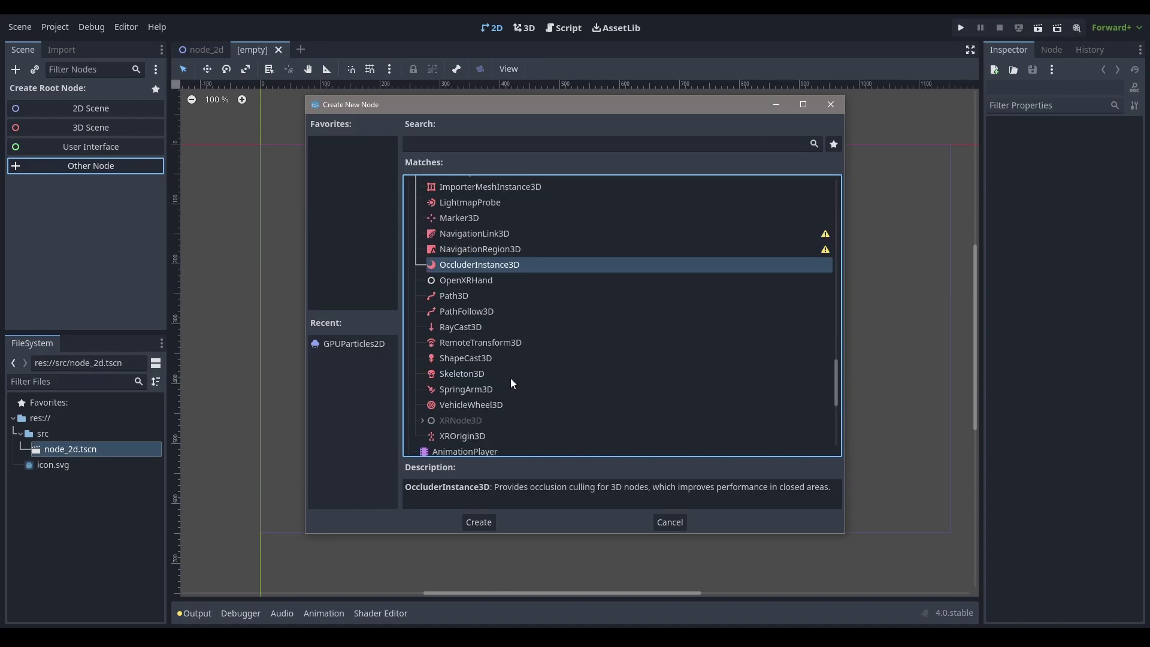
left_click(531, 400)
left_click(535, 388)
left_click(531, 402)
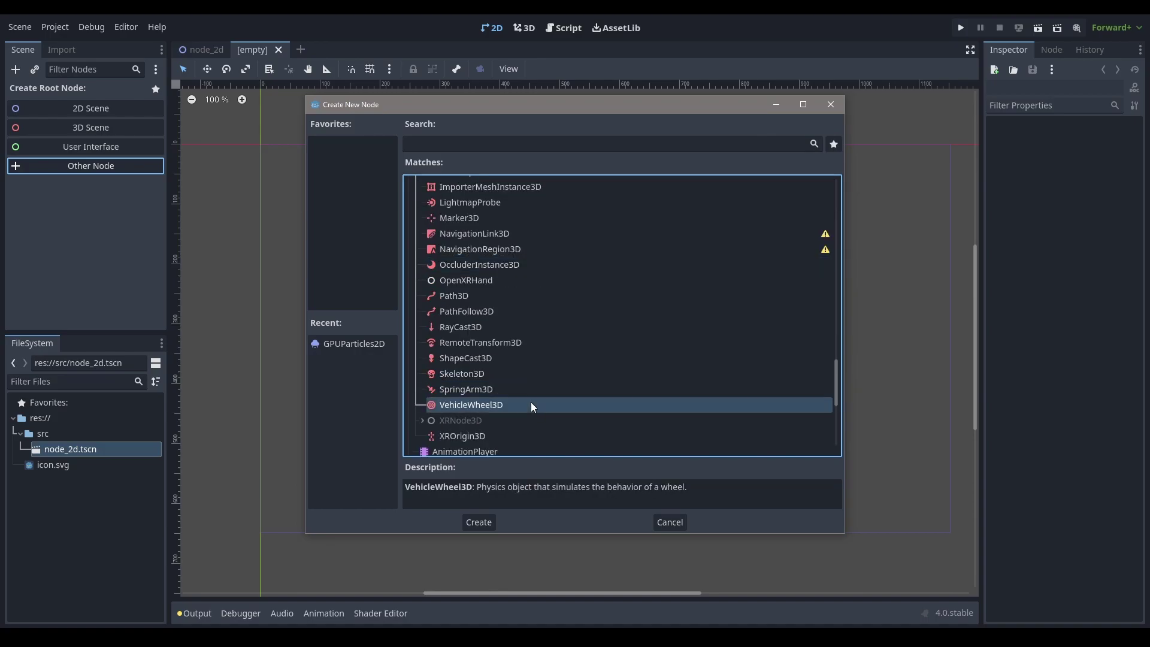
left_click(532, 394)
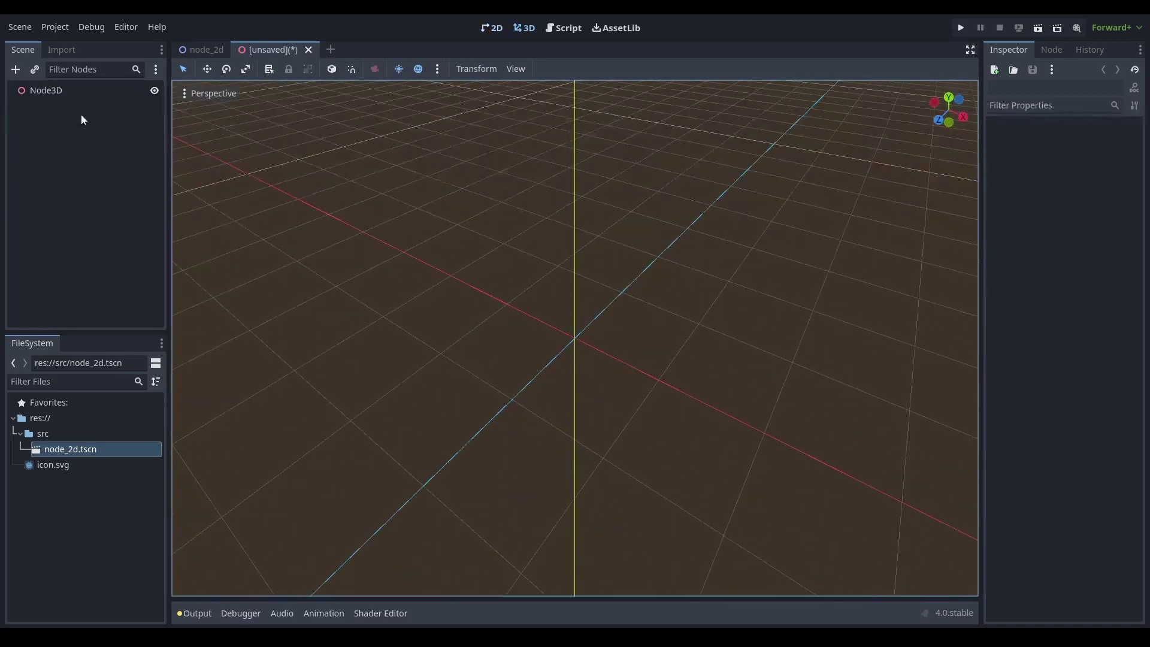
Step: Rename the Node3D root to 'world'
left_click(73, 91)
left_click(92, 89)
type("wor")
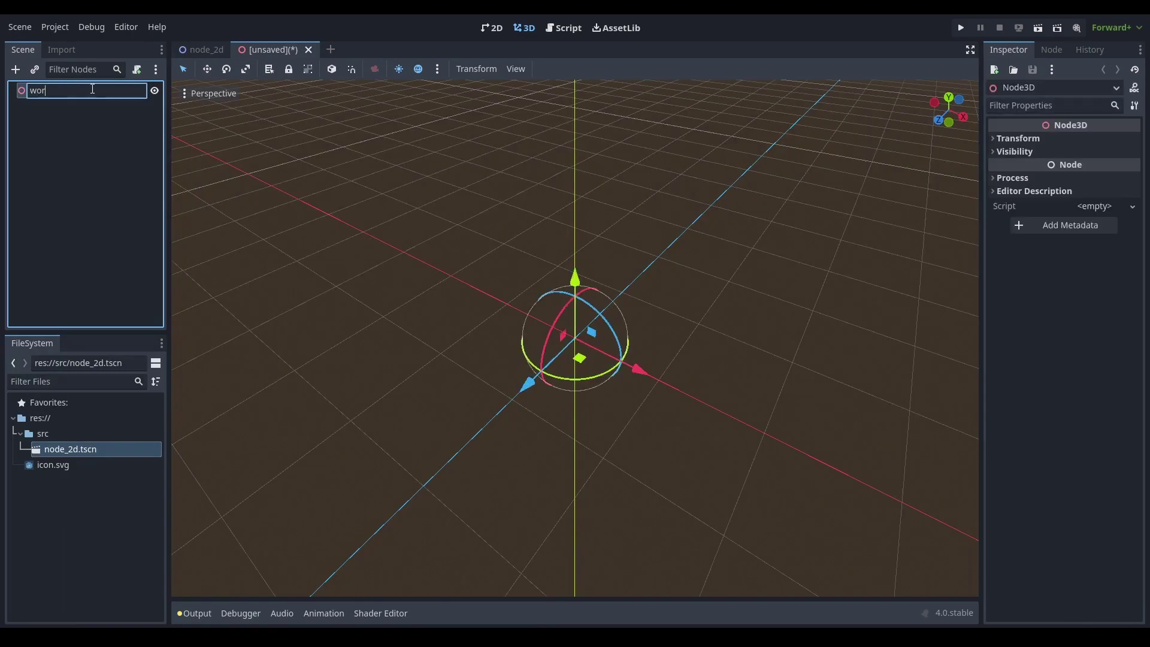
type("ld")
key("Return")
Step: Save the scene as world.tscn in the src folder
key("ctrl+s")
right_click(521, 208)
left_click(538, 213)
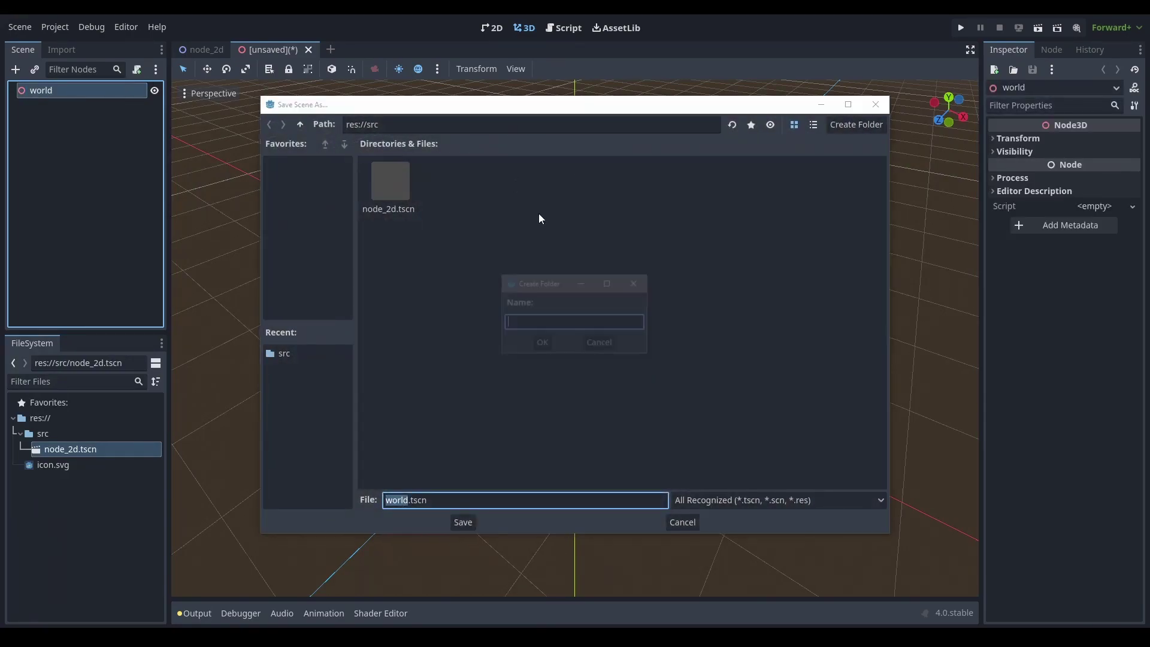
left_click(600, 343)
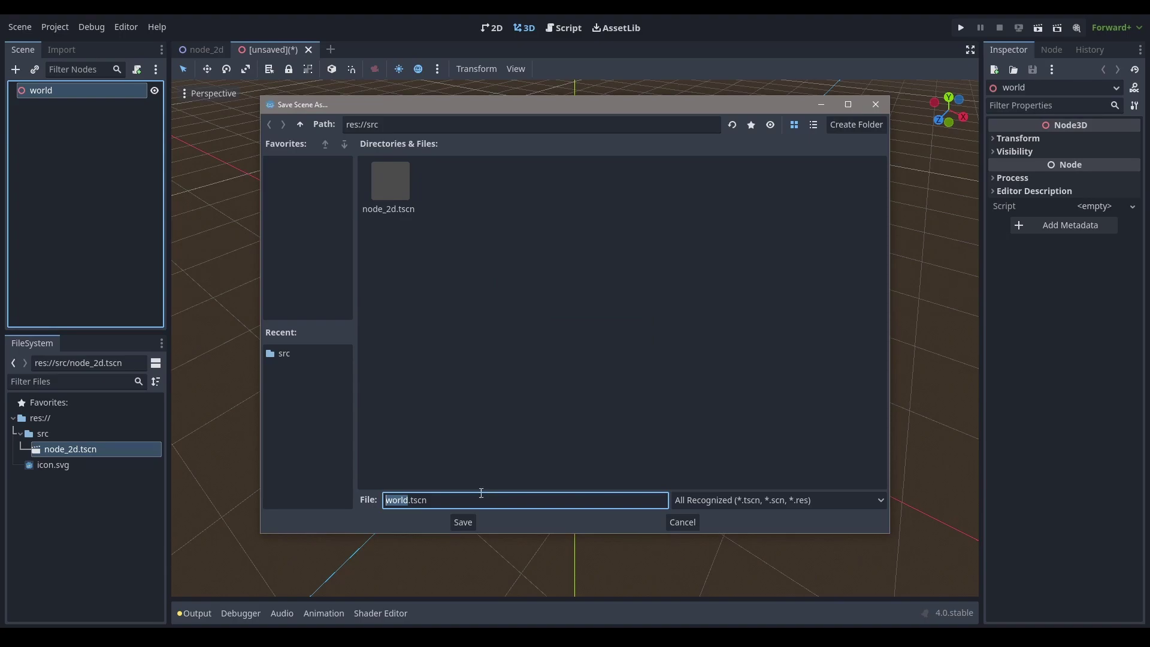
left_click(463, 522)
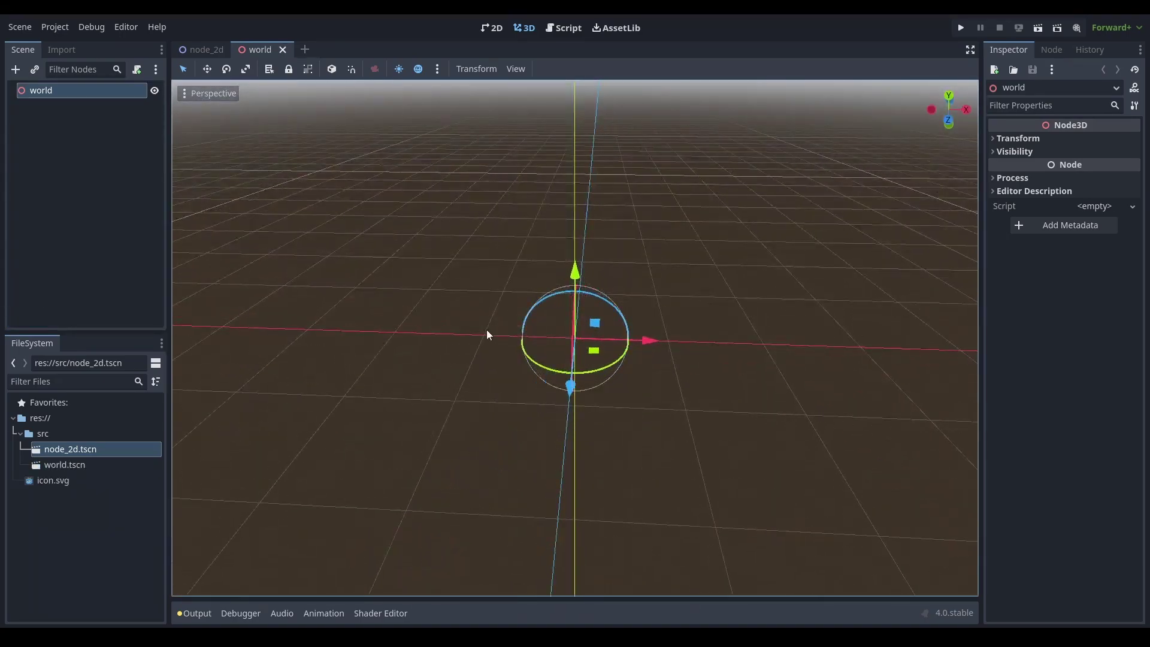
Step: Search 'ligh' in Create New Node with world selected and pick a light node type
left_click(487, 331)
left_click(61, 94)
key("ctrl+a")
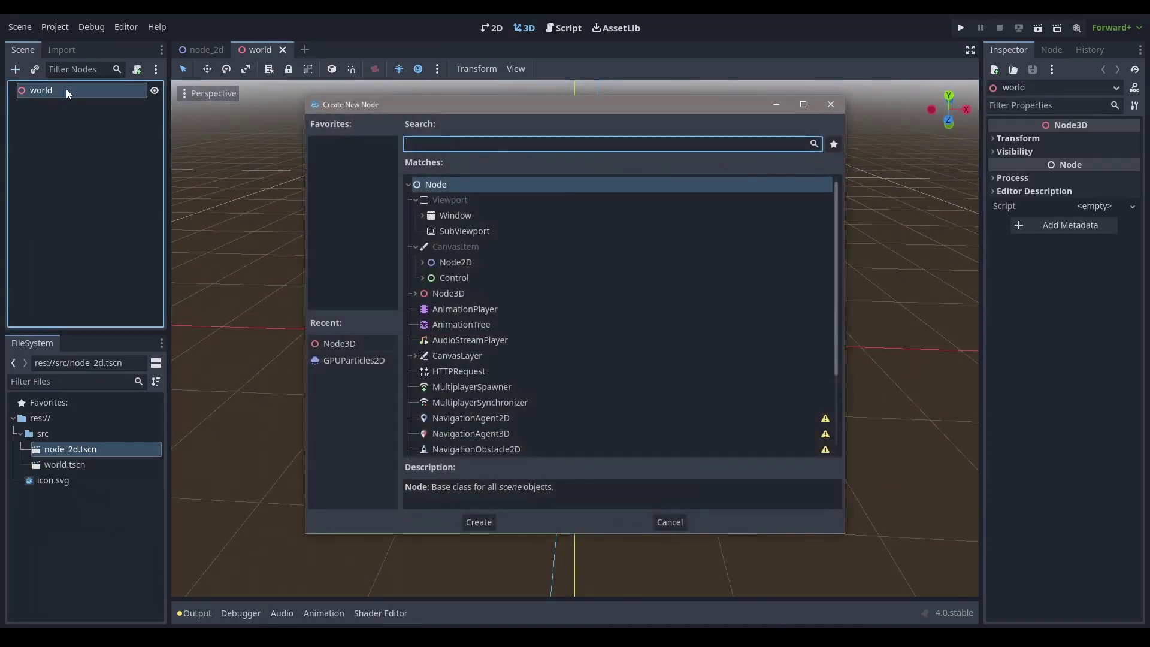
type("light")
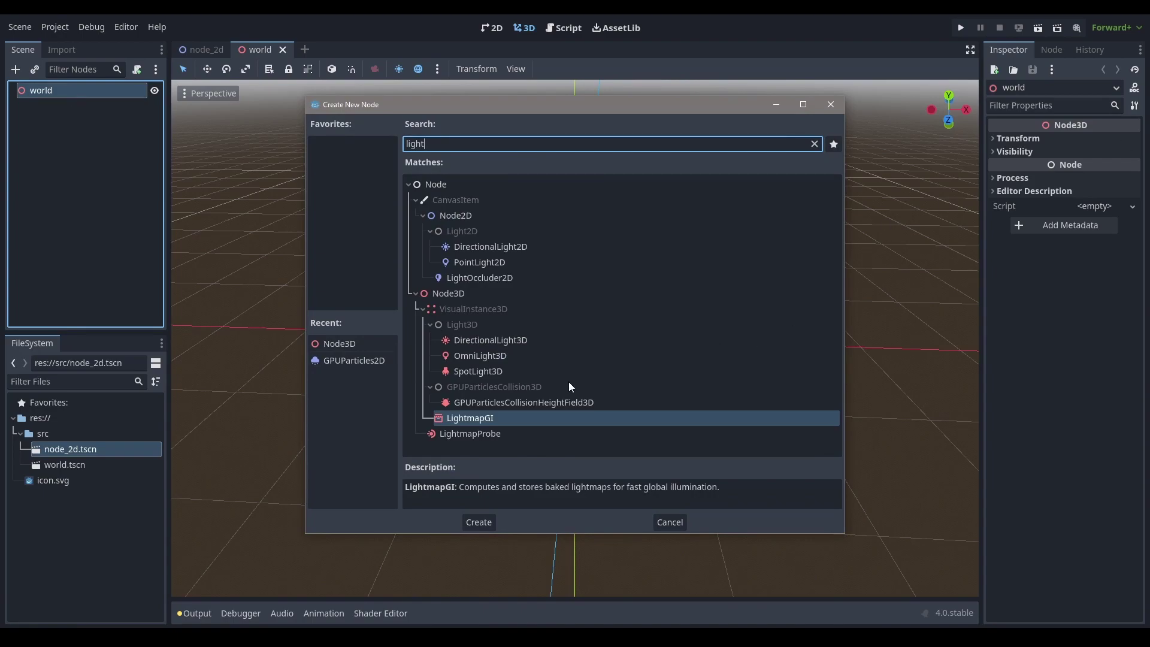
left_click(562, 403)
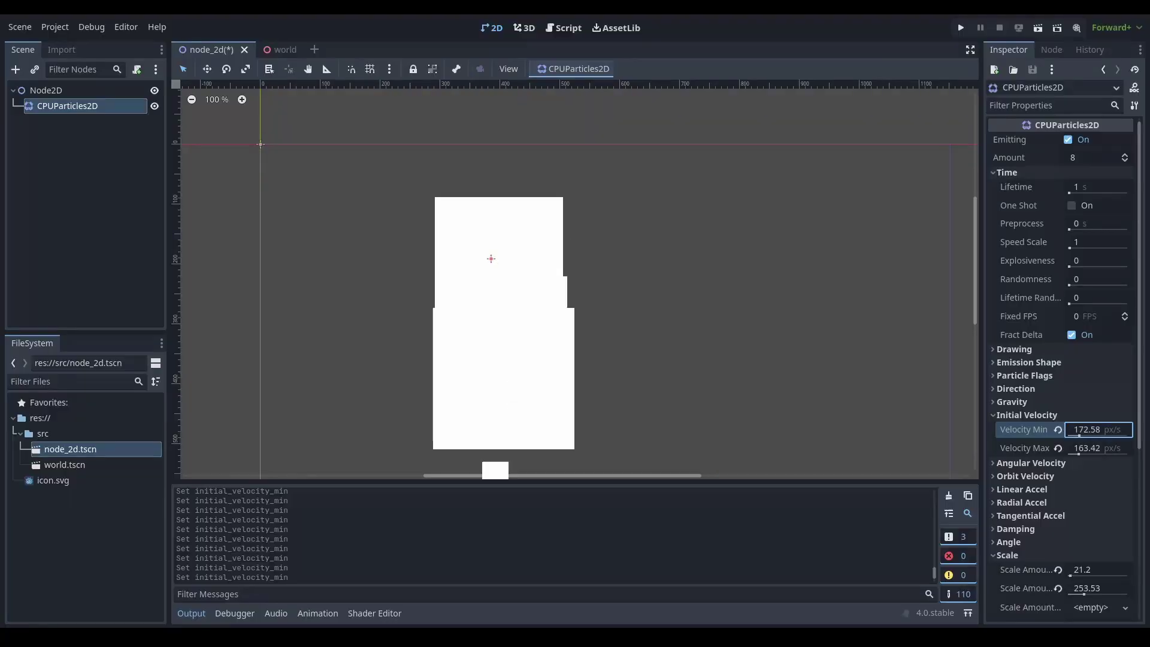
Step: Adjust the particles' Velocity Min value
left_click_drag(1086, 430, 1105, 430)
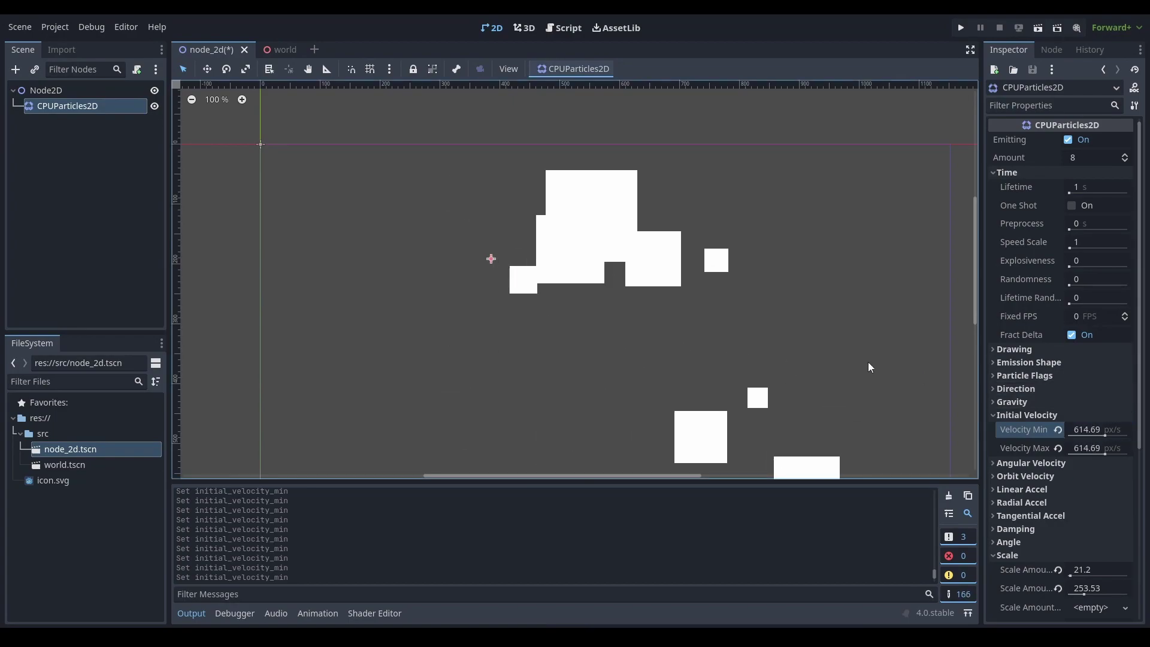
left_click(857, 307)
scroll(775, 264, "down", 2)
Step: Save and run the scene with F6, then show the Debugger's Monitors
key("F6")
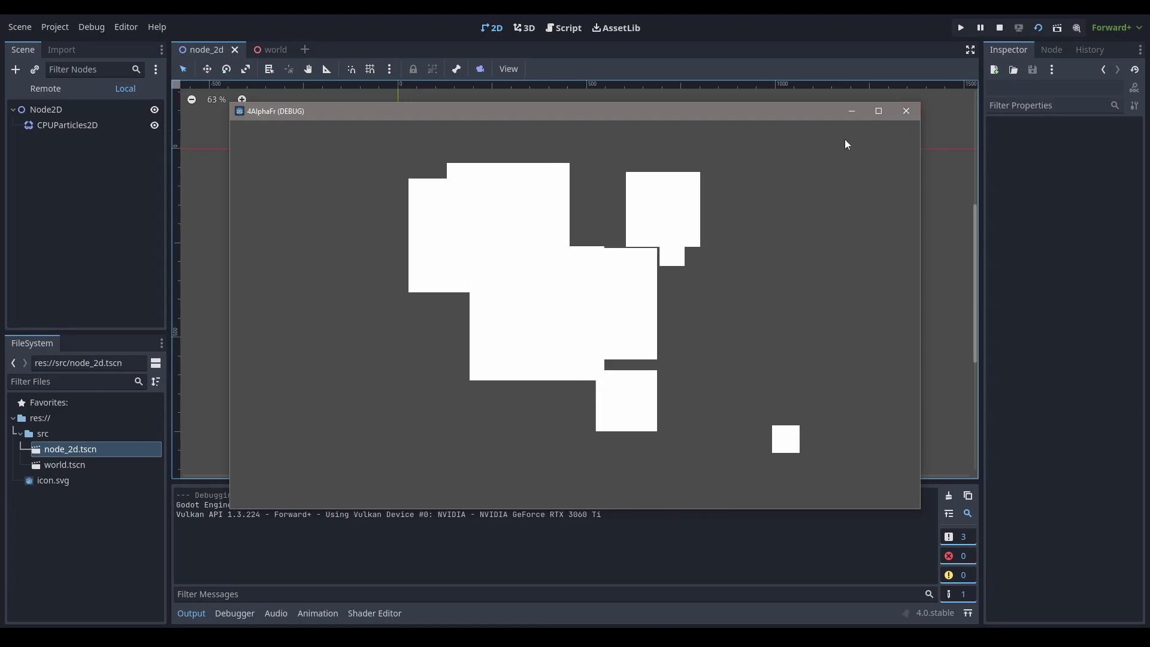
left_click(219, 613)
left_click(393, 461)
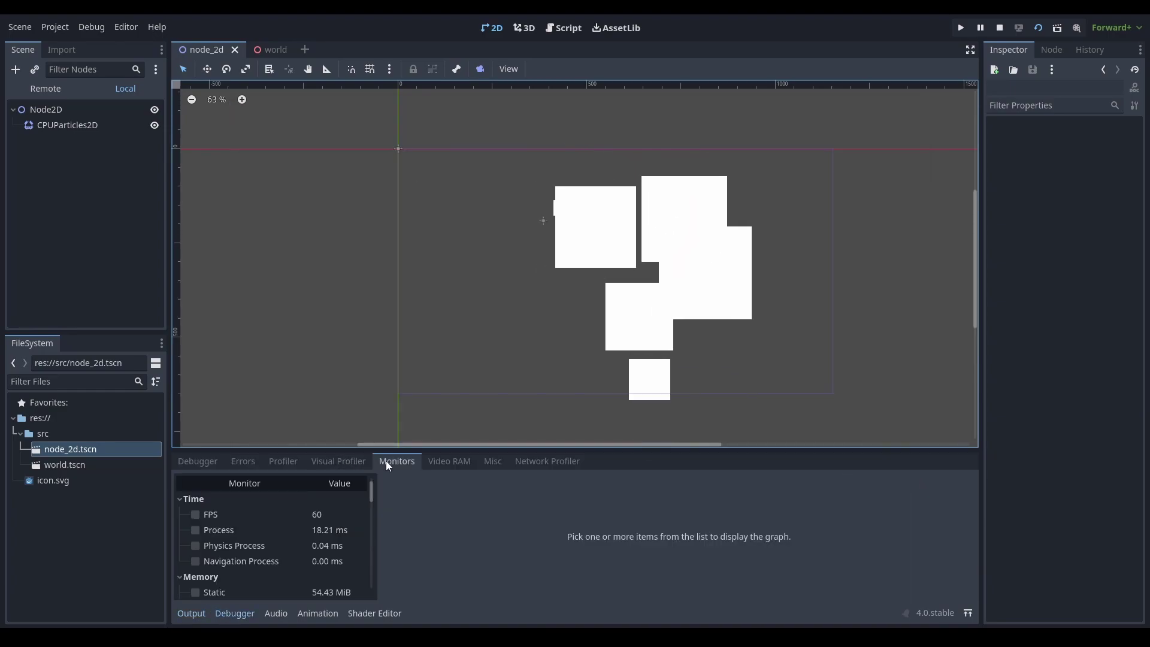
Step: Graph the FPS and Process monitors for the running game, then stop it and open Quick Run Scene
left_click(259, 518)
left_click(657, 334)
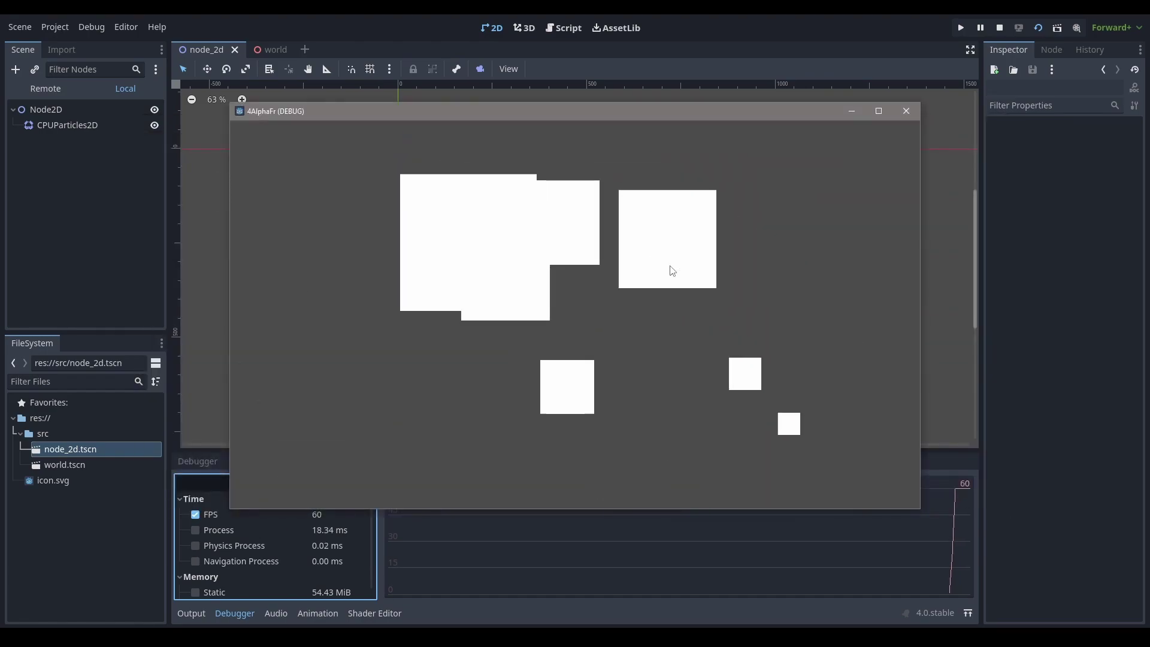
left_click(236, 534)
left_click(592, 381)
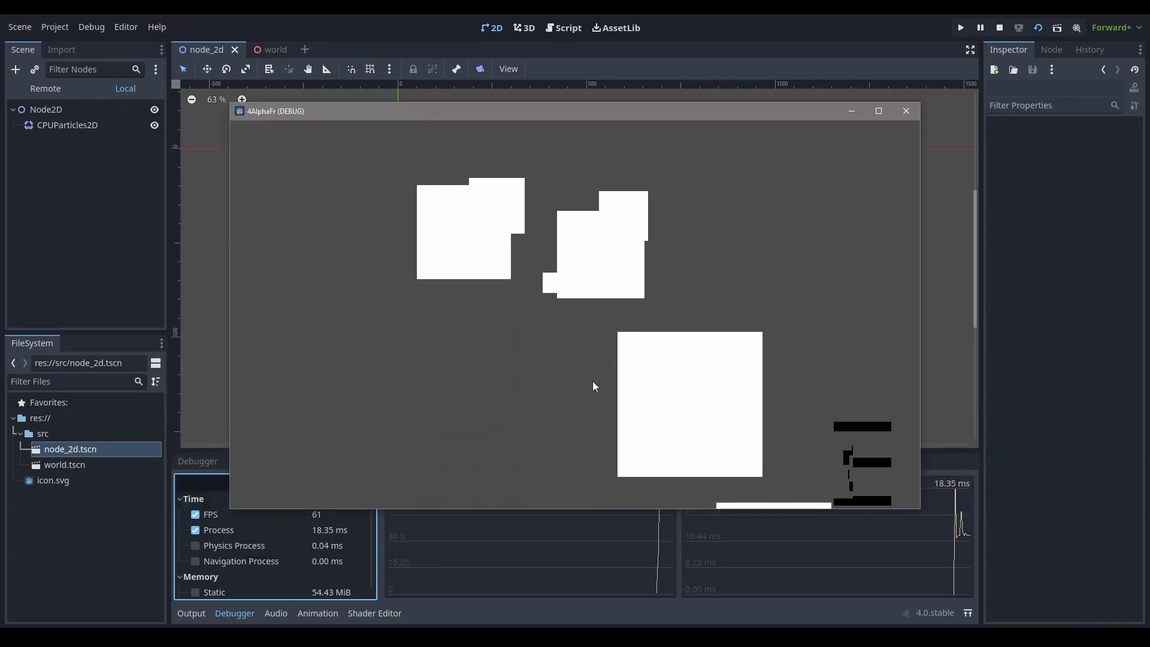
left_click(906, 111)
left_click(1059, 28)
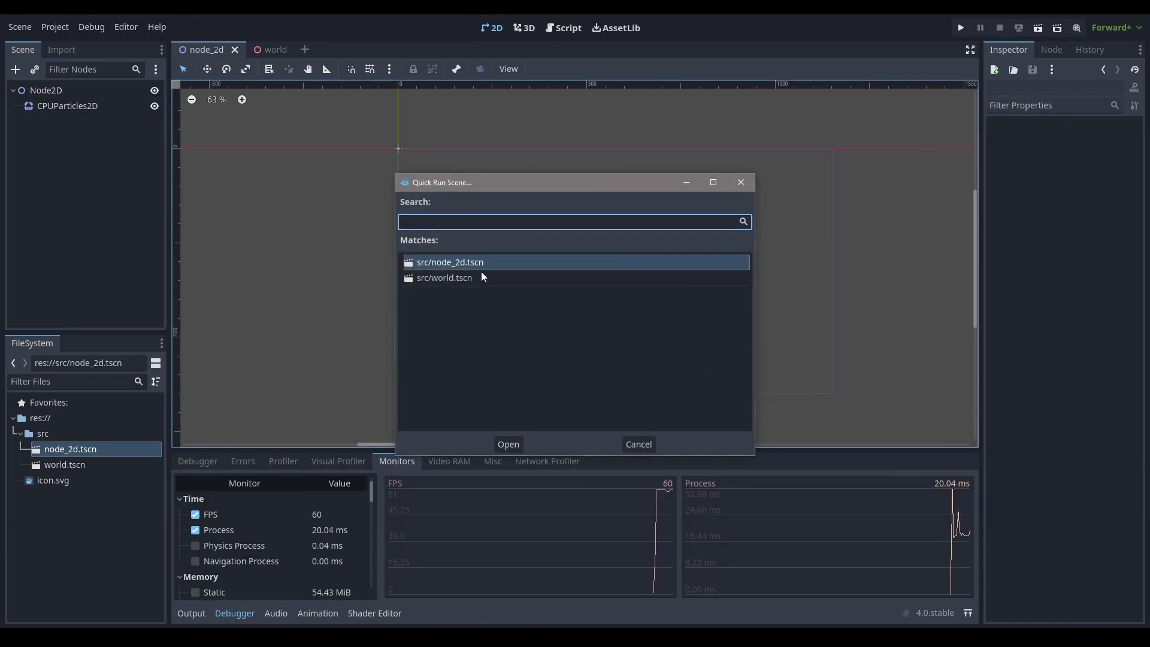
Step: Quick-run src/node_2d.tscn and close its debug window
double_click(467, 264)
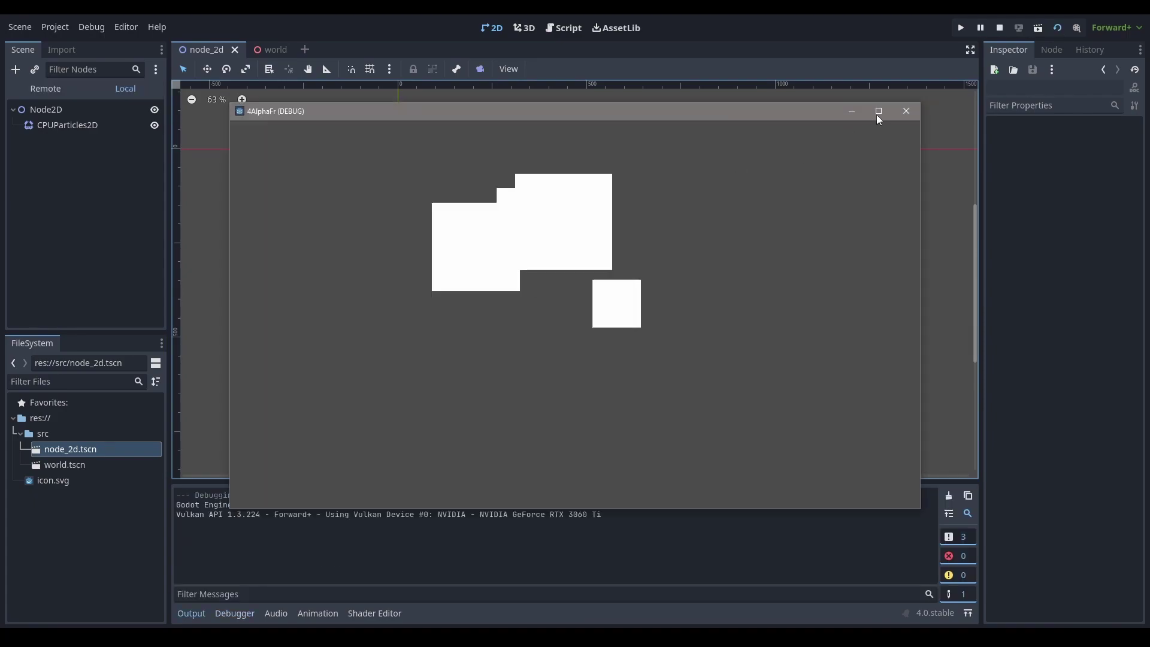
left_click(906, 112)
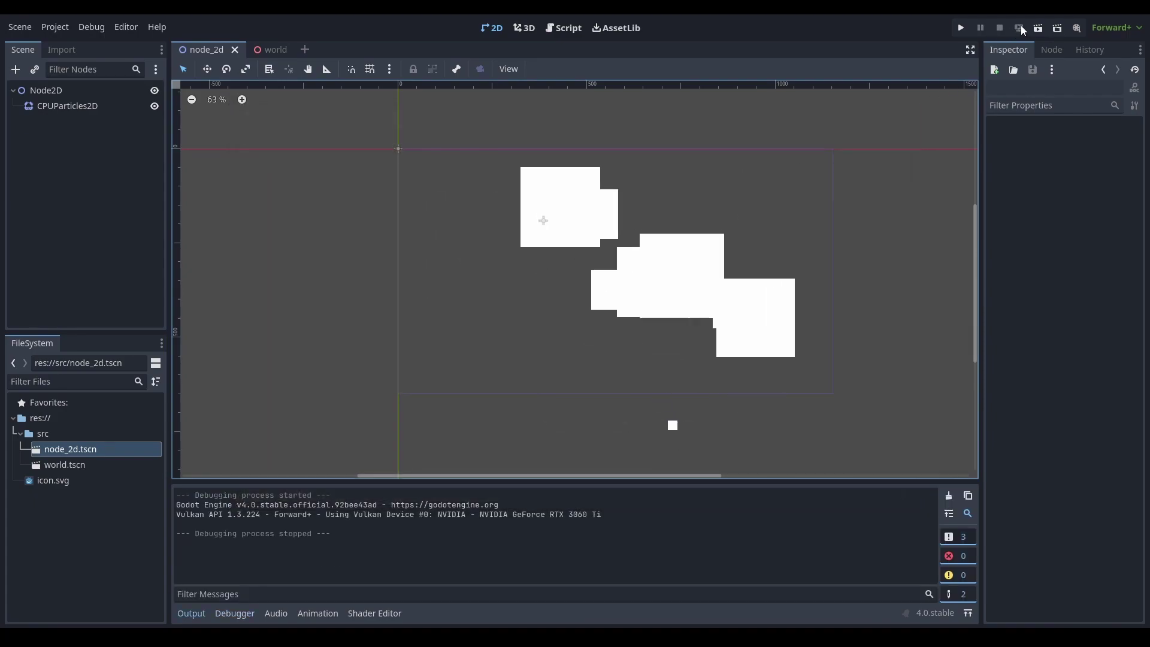
Step: Rotate the CPUParticles2D emitter to -64° and move it to (990, 274), toggling Movie Maker on and off
left_click(1077, 28)
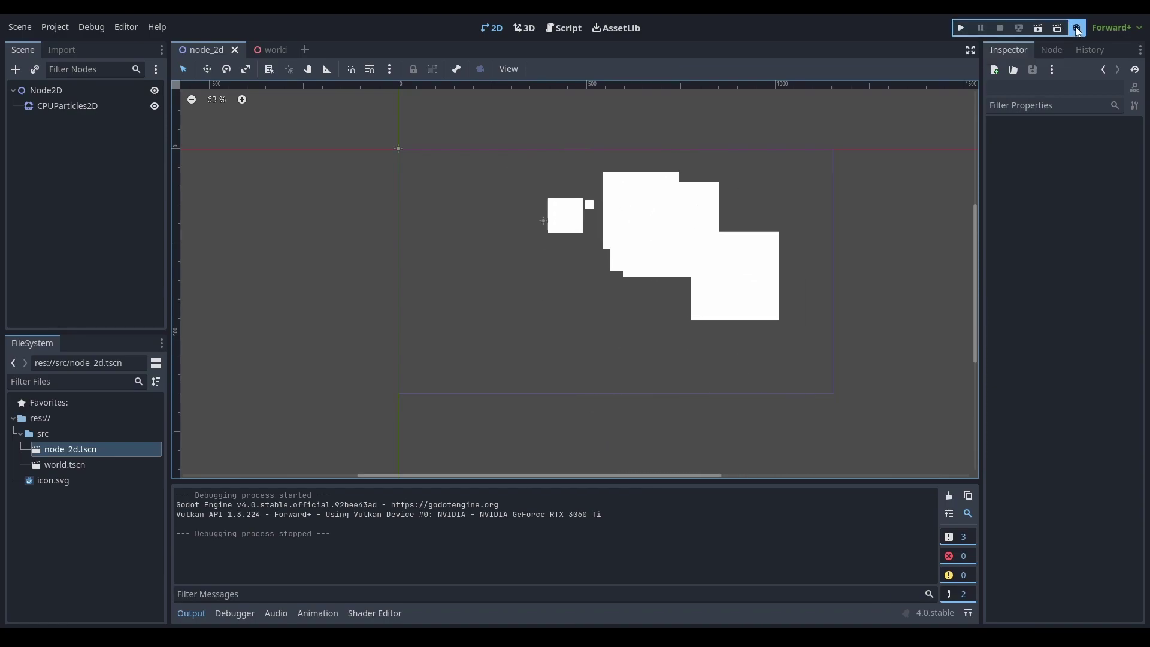
middle_click_drag(860, 210, 778, 257)
left_click_drag(470, 380, 796, 360, "ctrl")
left_click_drag(685, 348, 911, 377, "alt")
left_click(1082, 29)
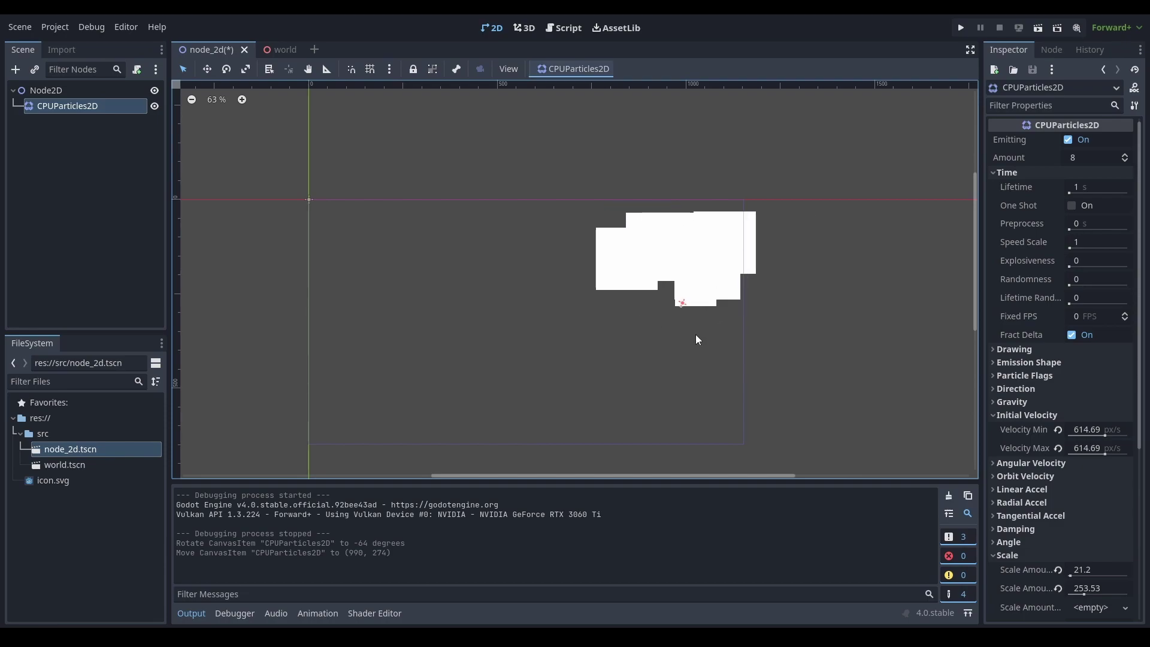
Step: Run the project with node_2d as the main scene, then close the game window
left_click(961, 29)
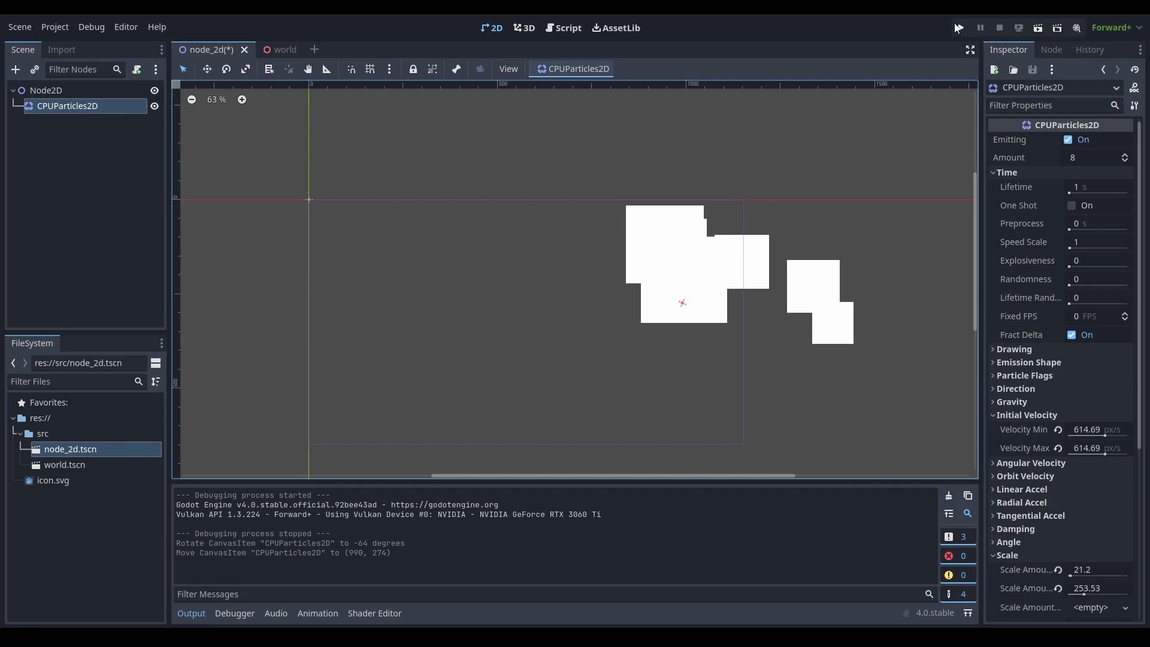
left_click(649, 342)
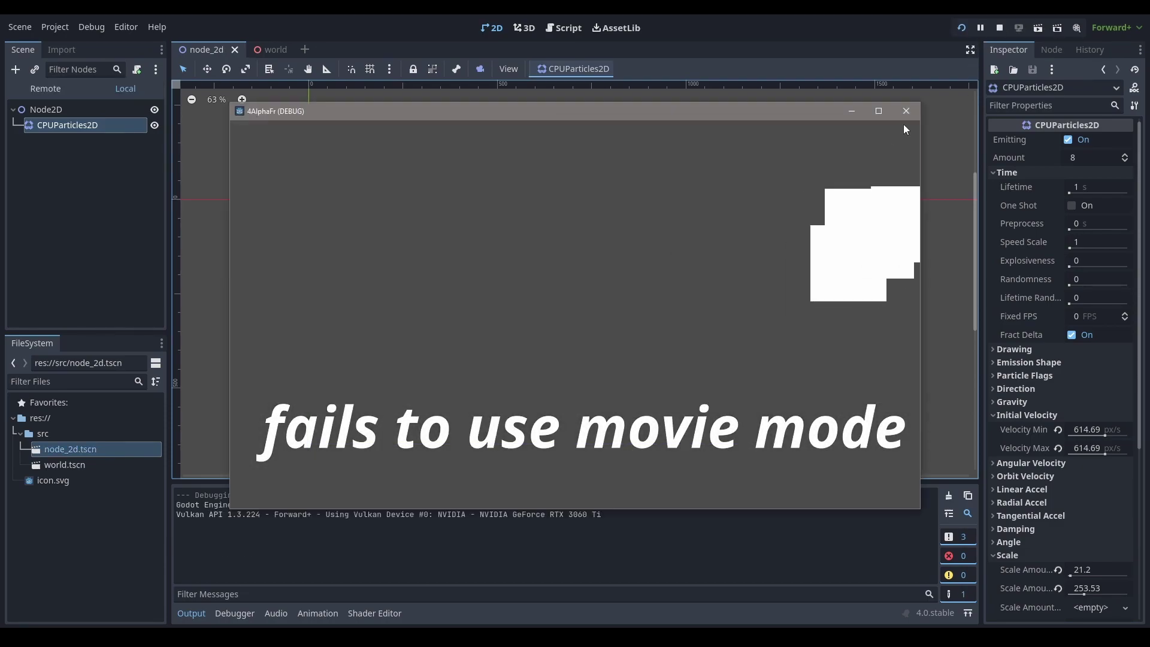
left_click(906, 112)
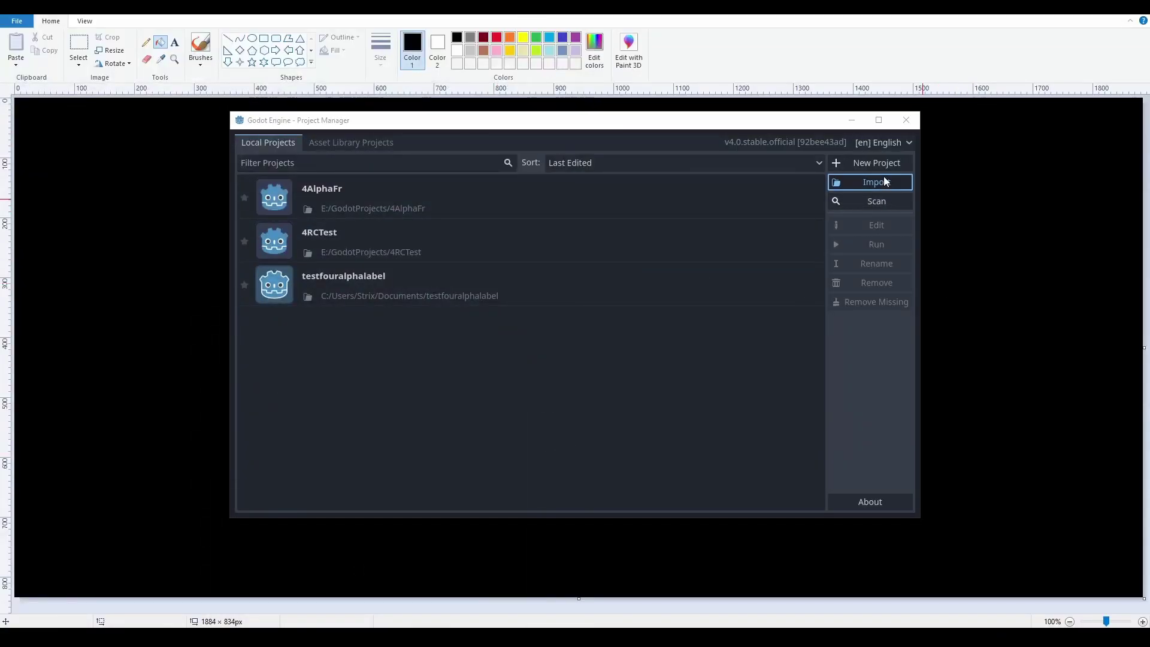
Step: Dismiss both the Import and Scan folder pickers in Project Manager without adding a project
left_click(883, 178)
left_click(638, 354)
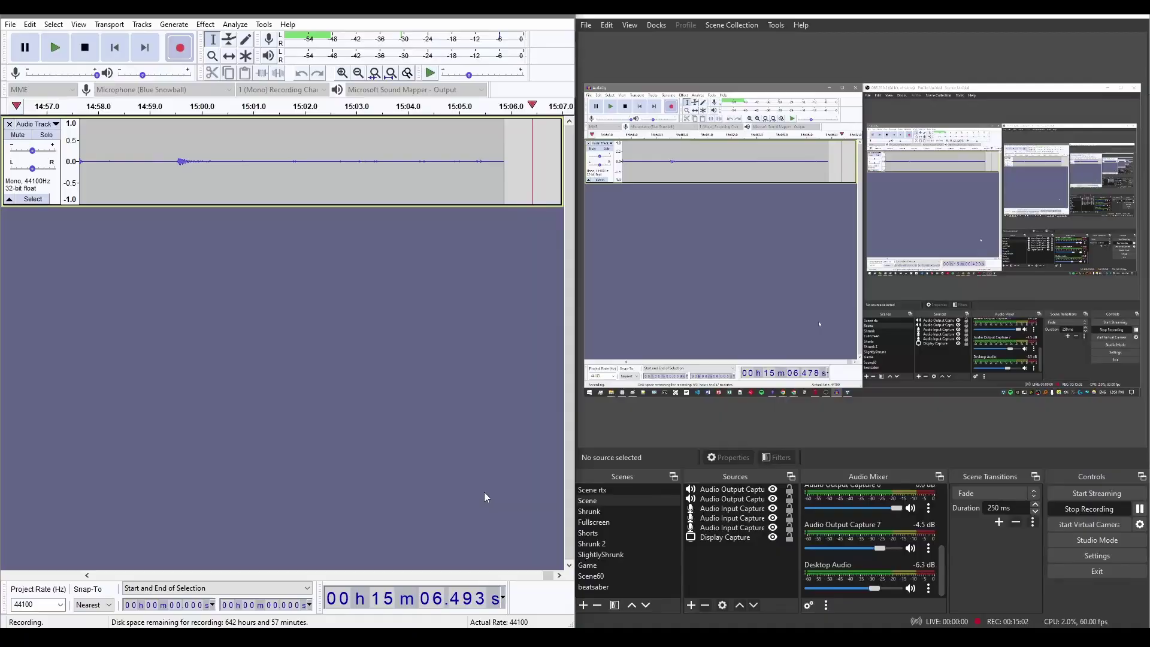
left_click(875, 205)
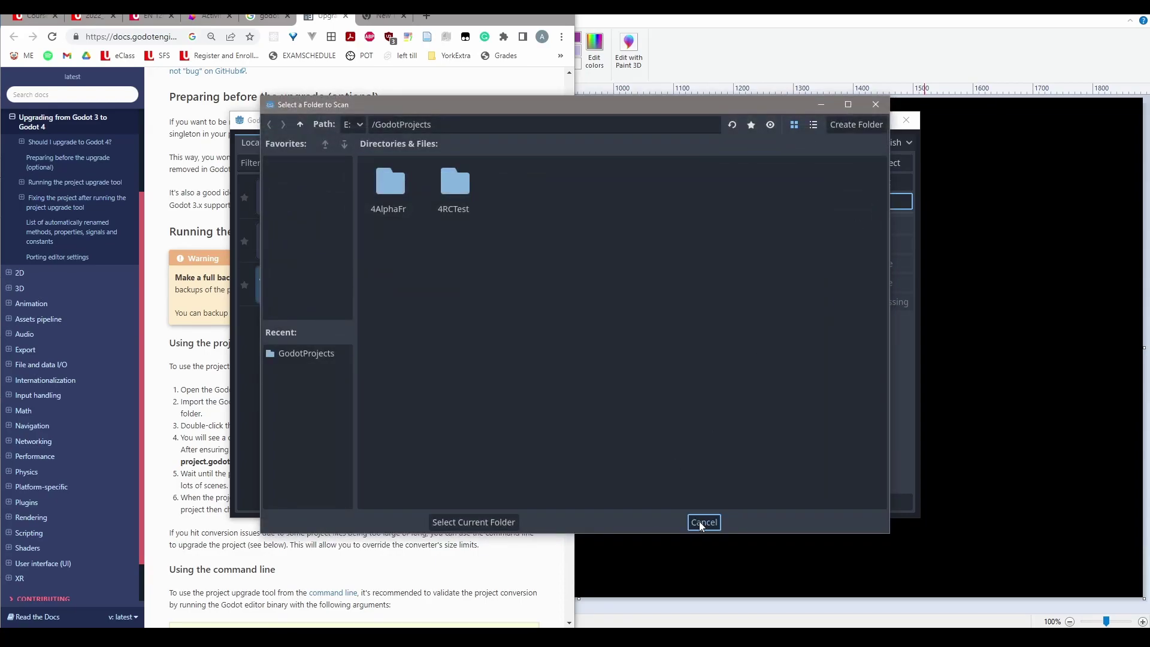
left_click(699, 522)
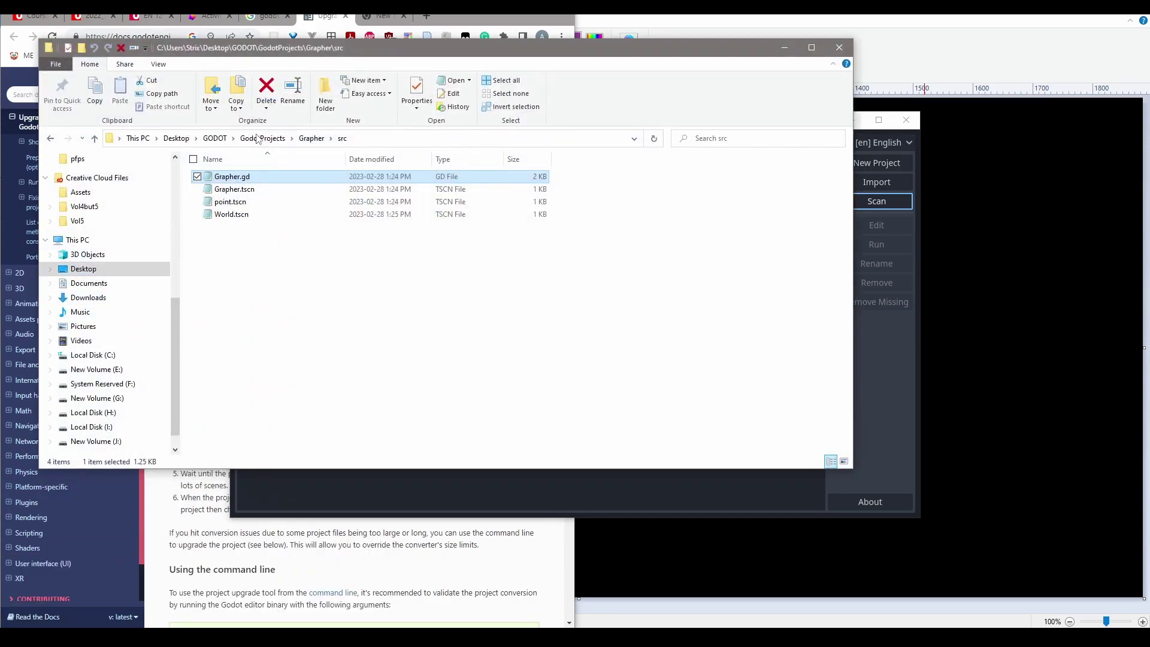
Step: In File Explorer, go up to GodotProjects and select the smallTimer project folder
left_click(258, 139)
left_click(599, 138)
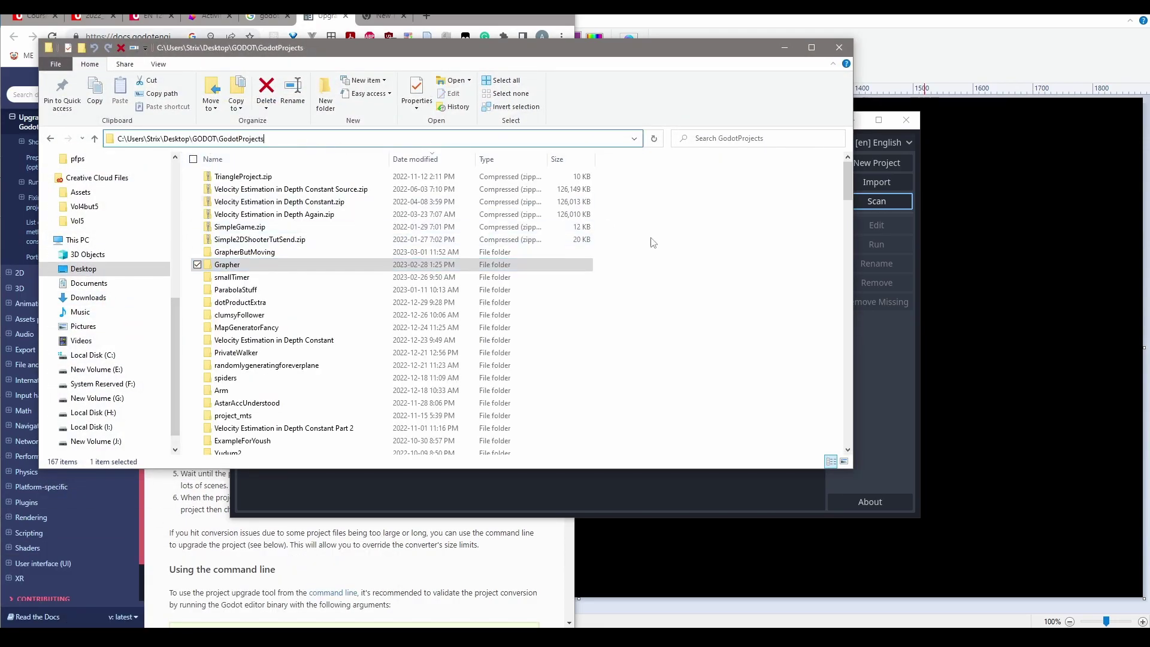
left_click(653, 242)
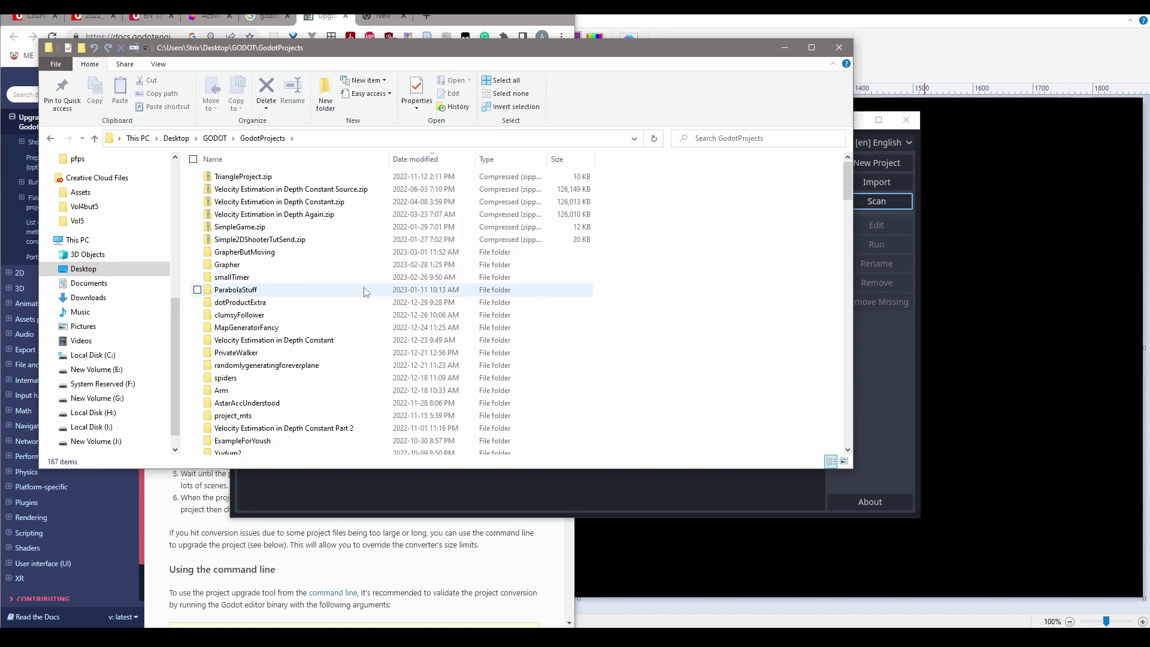
left_click(333, 265)
left_click(329, 279)
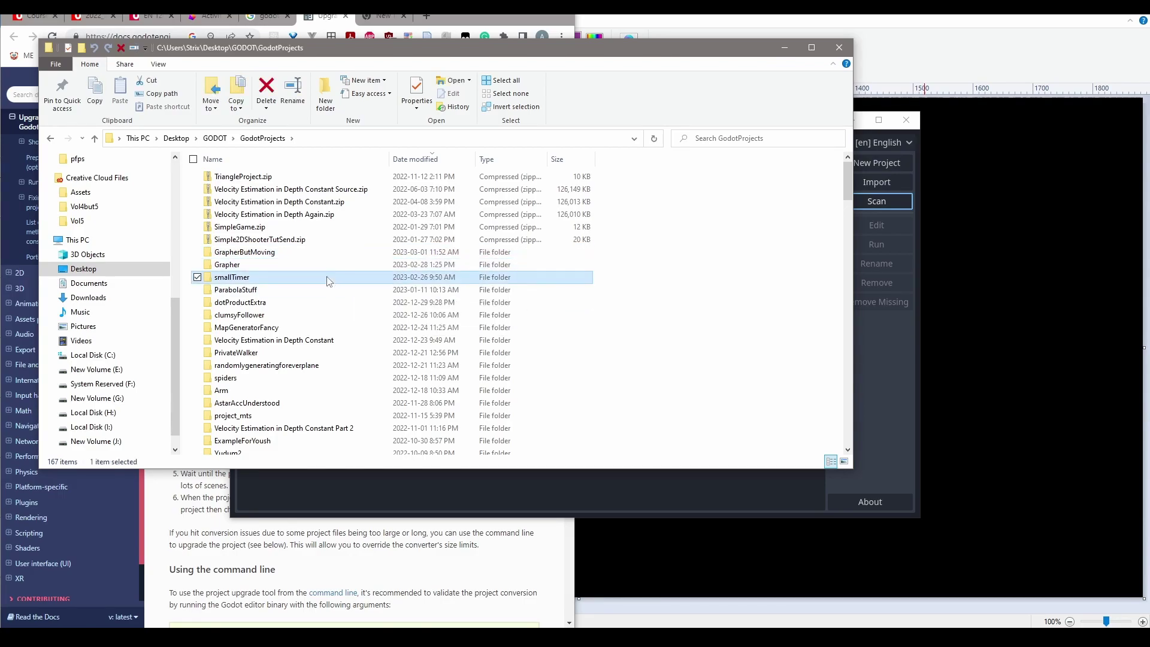
Step: Open E:\GodotProjects via 4RCTest's folder, check 4RCTest, then open the smallTimerGodot4 copy
left_click(885, 336)
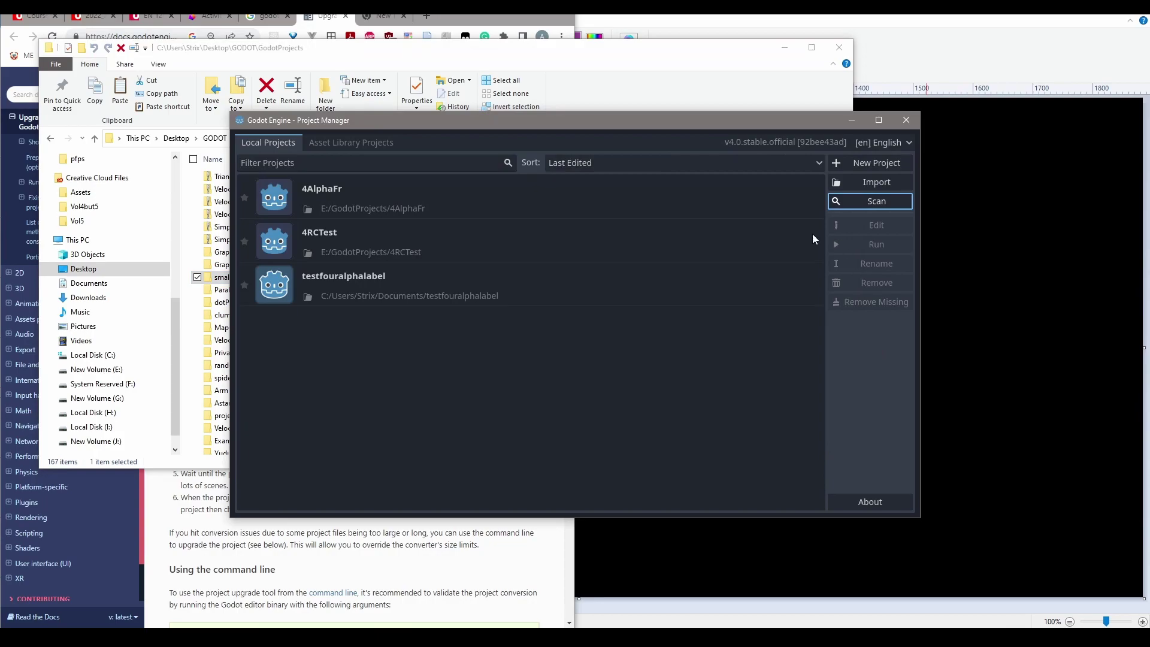
left_click(310, 253)
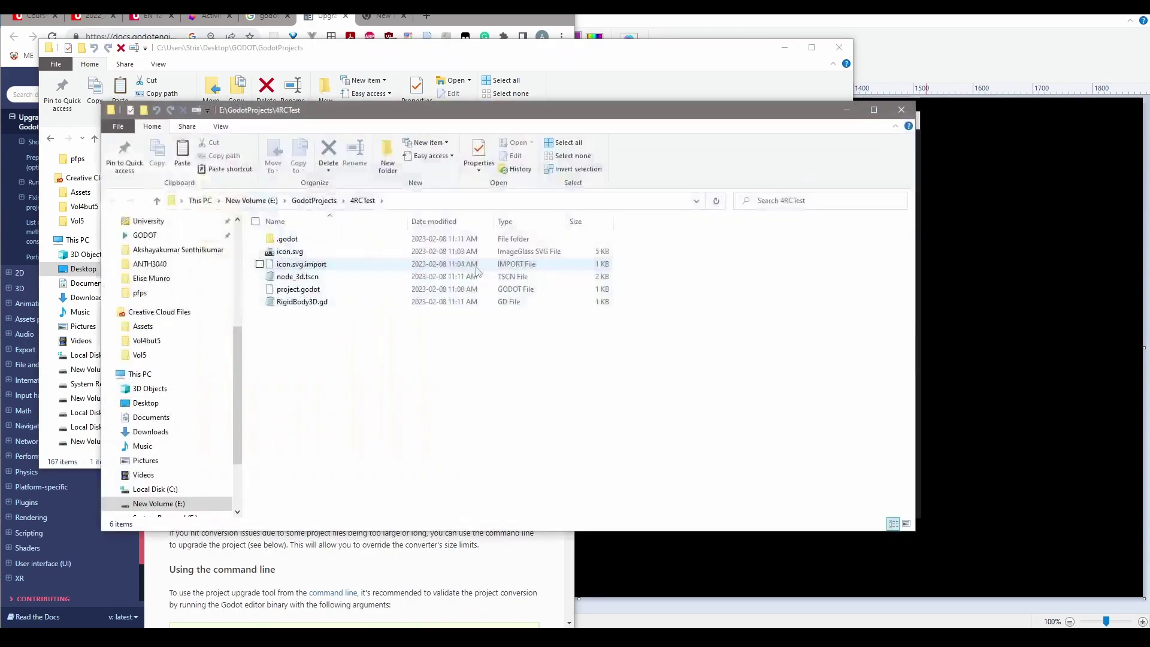
left_click(328, 202)
left_click(302, 265)
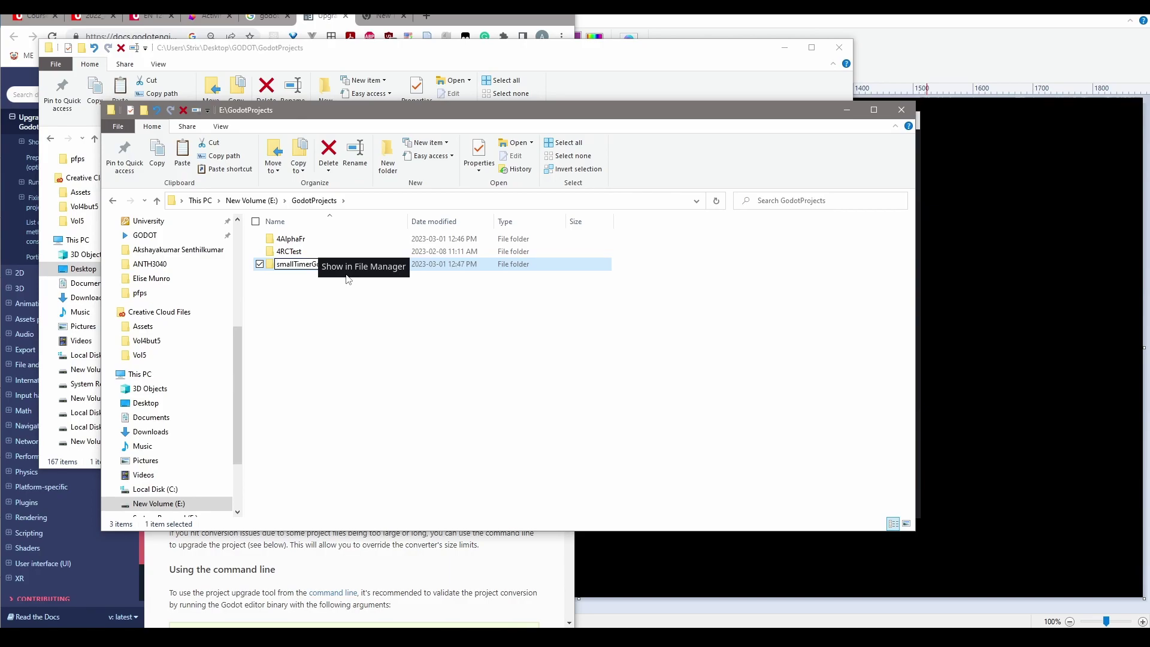
double_click(291, 252)
key("alt+Left")
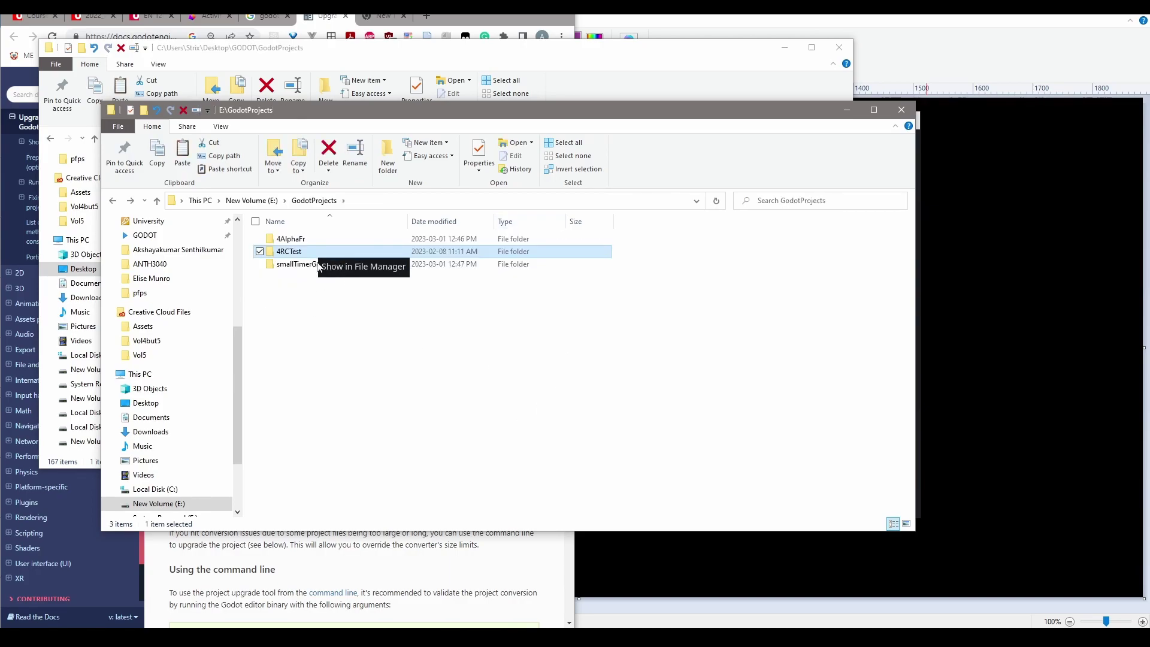
double_click(300, 264)
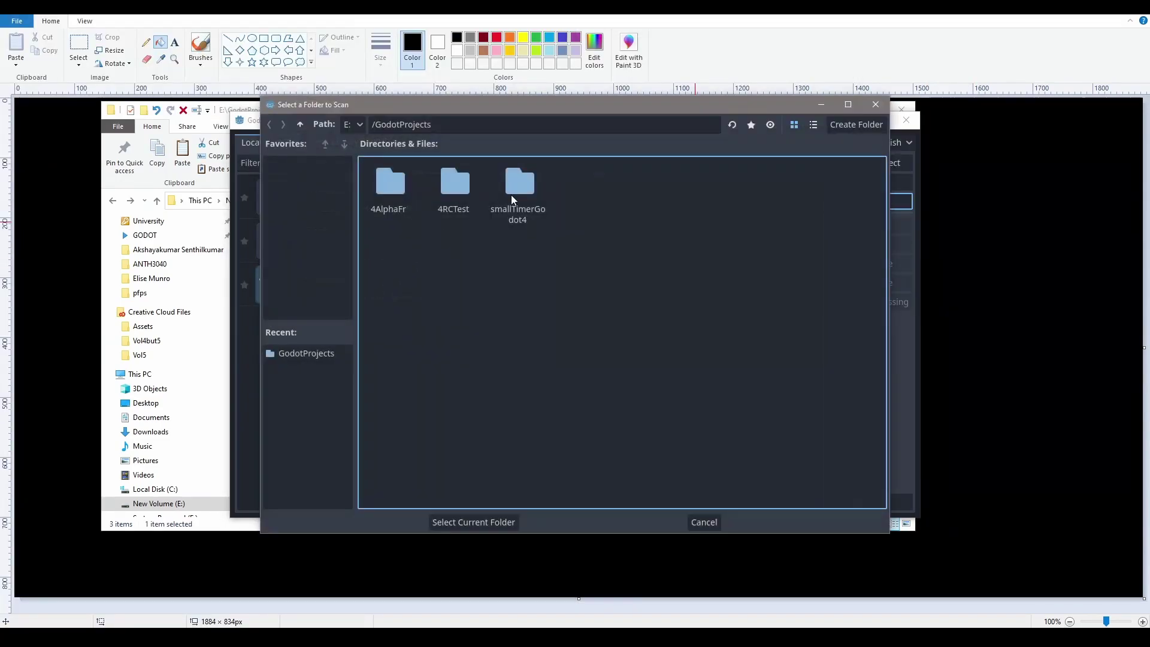
Step: Scan E:/GodotProjects, select only smallTimer in the list, and open it for editing
left_click(464, 522)
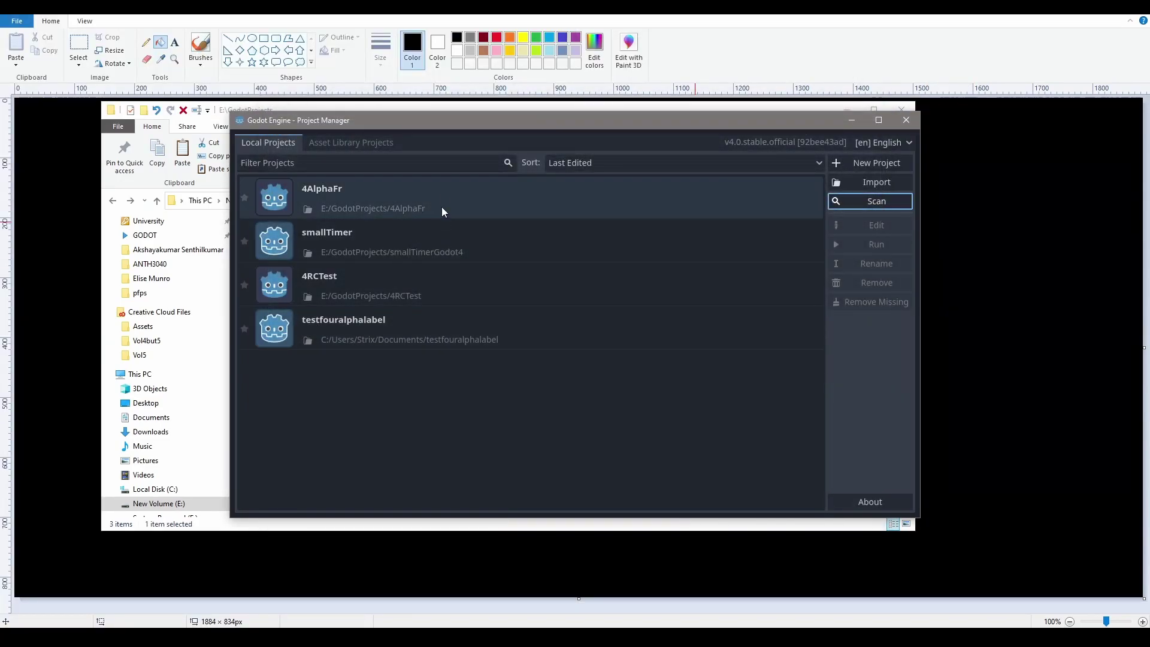
left_click(440, 239)
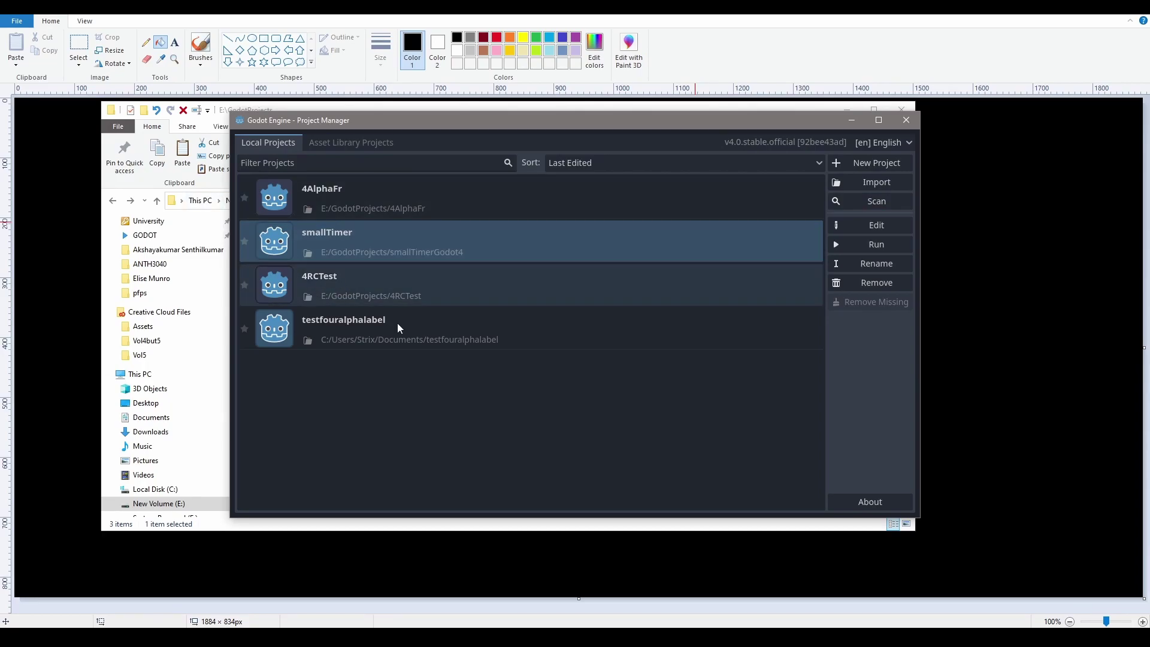
left_click(371, 324, "ctrl")
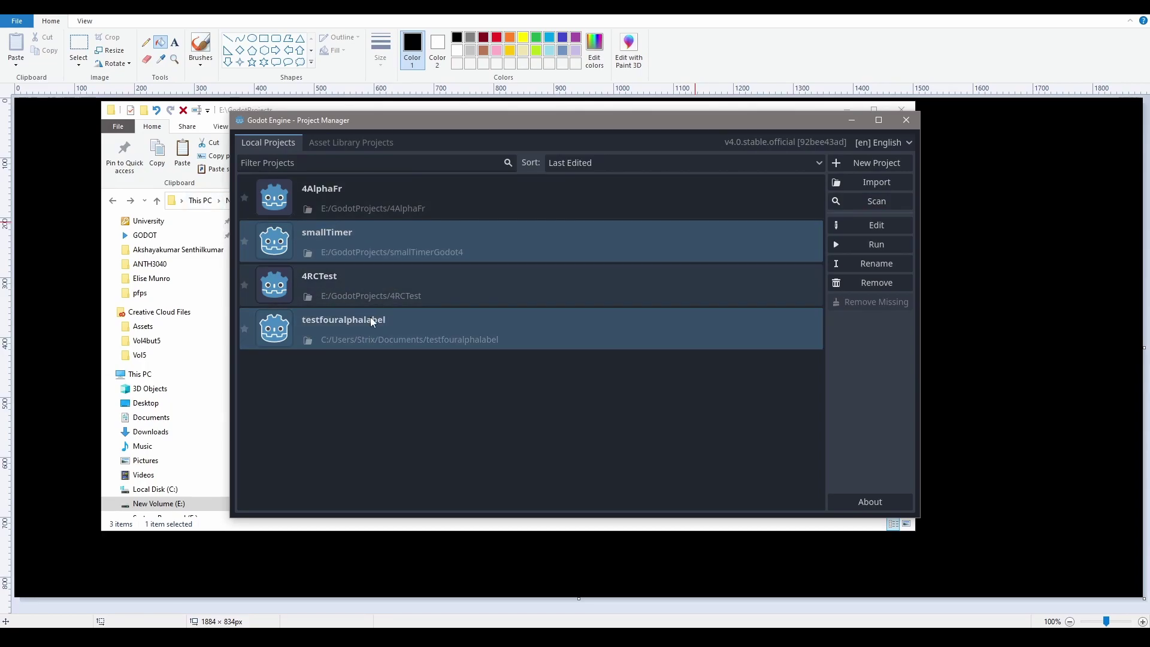
left_click(414, 238)
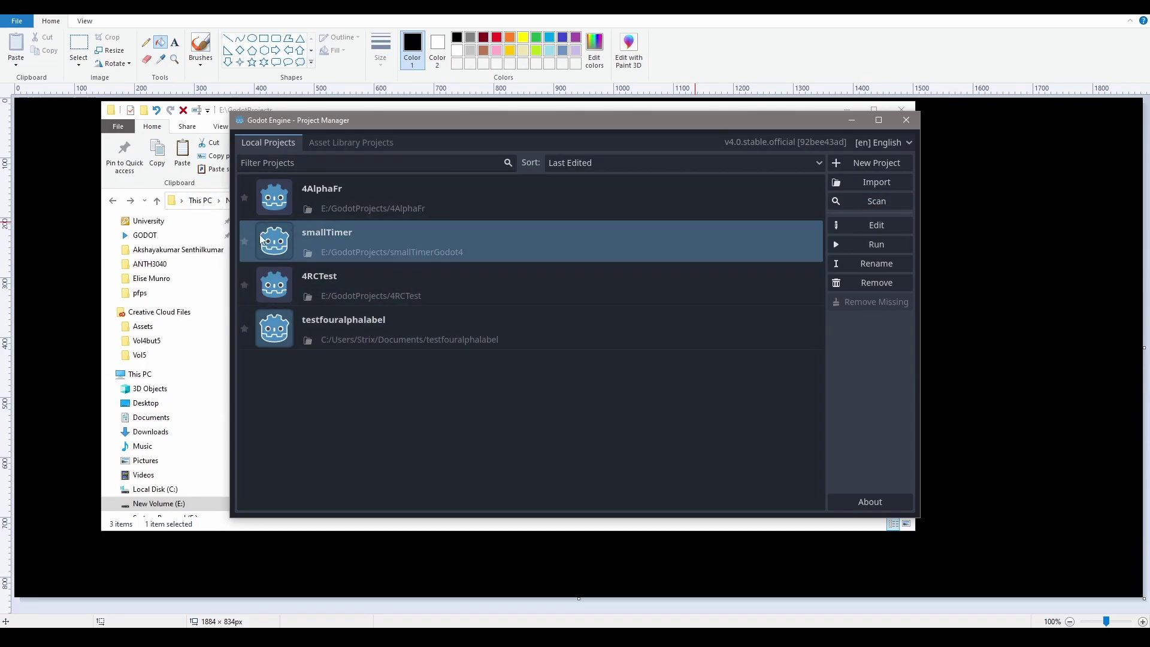
double_click(396, 258)
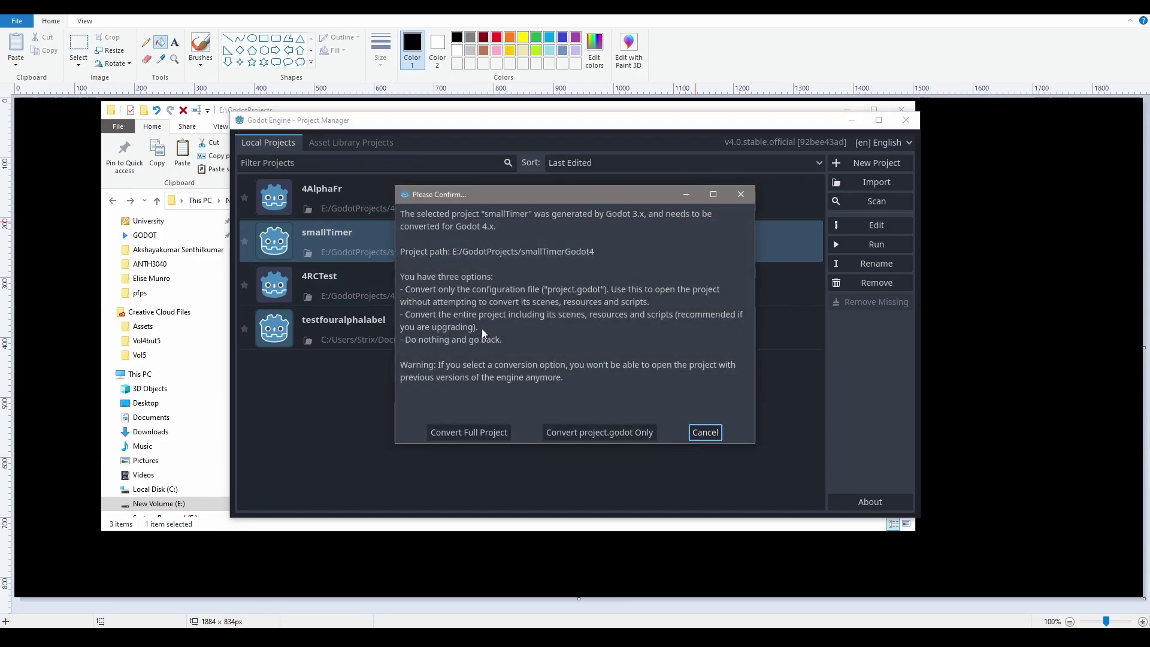